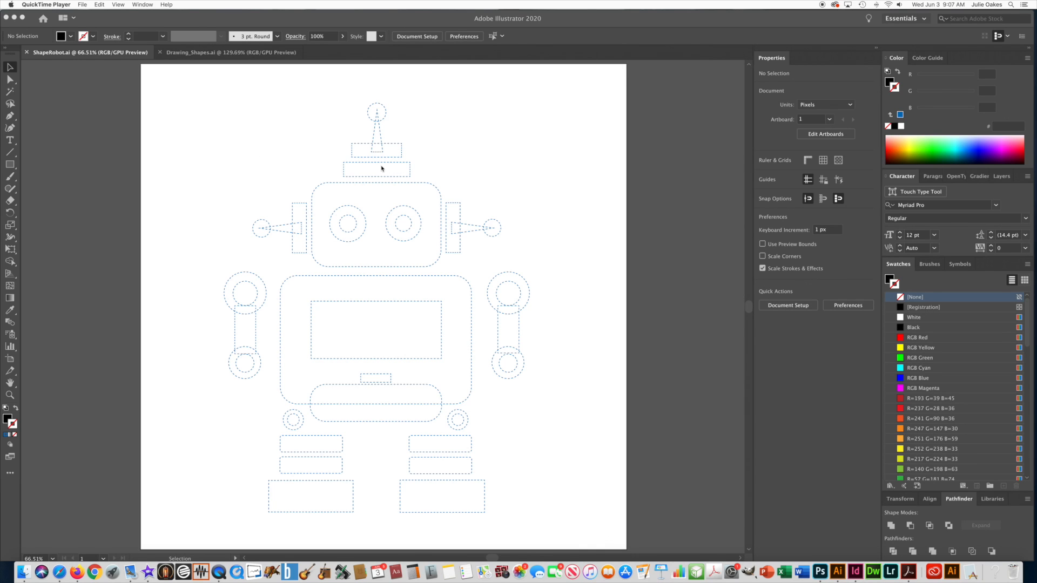
- Examine the finished robot example in Drawing_Shapes.ai, and return to the ShapeRobot.ai document
{"action": "left_click", "coordinate": [189, 56]}
{"action": "left_click", "coordinate": [190, 56]}
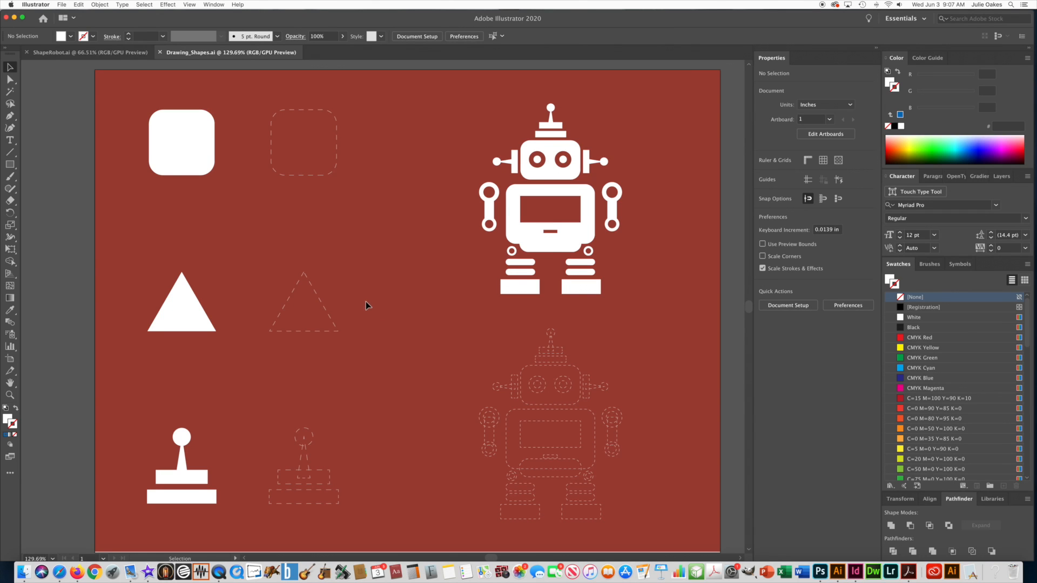
{"action": "left_click", "coordinate": [79, 54]}
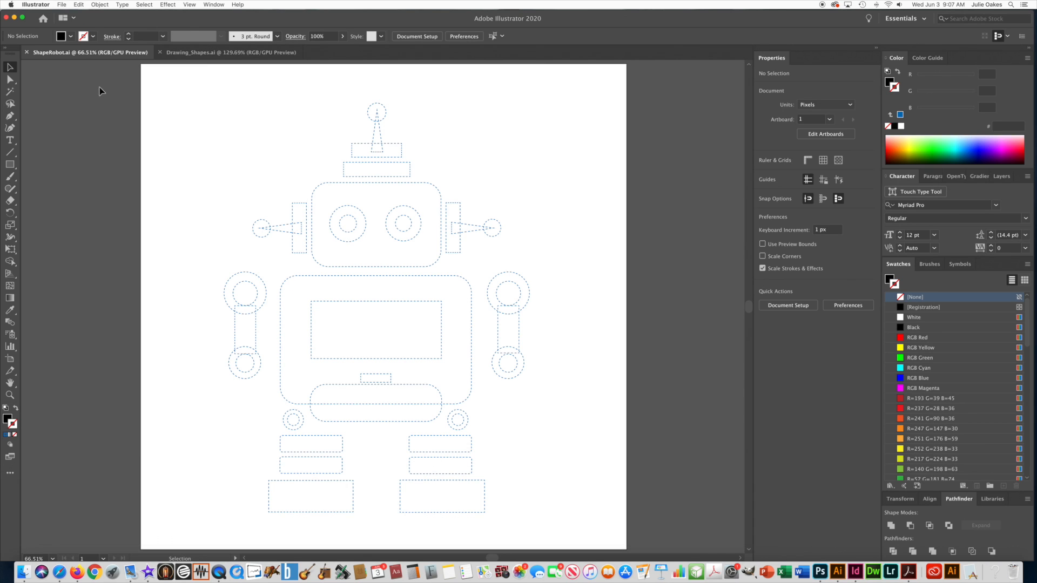
- Set the workspace to Essentials
{"action": "left_click", "coordinate": [214, 5]}
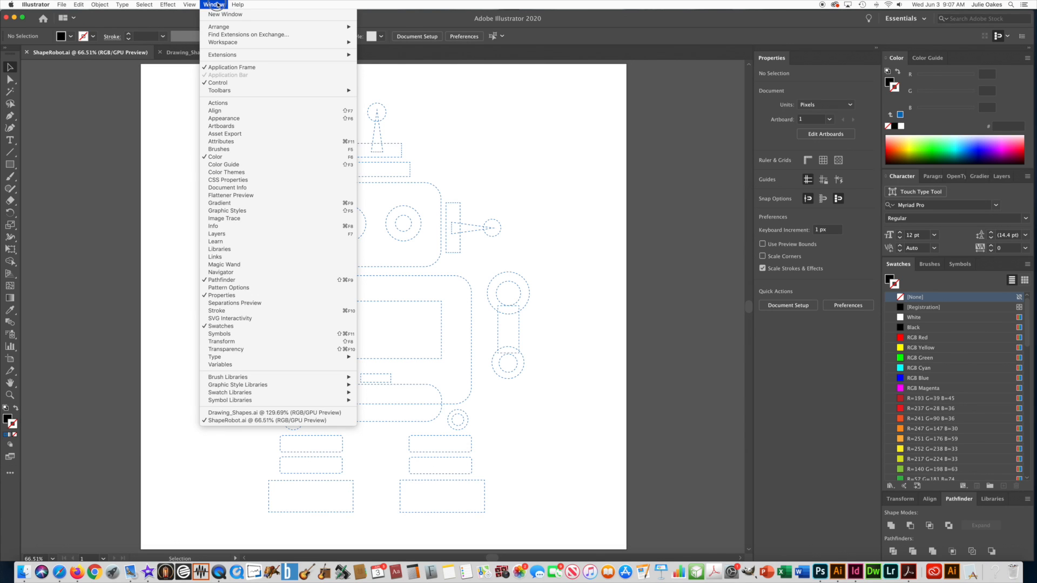
{"action": "mouse_move", "coordinate": [223, 41]}
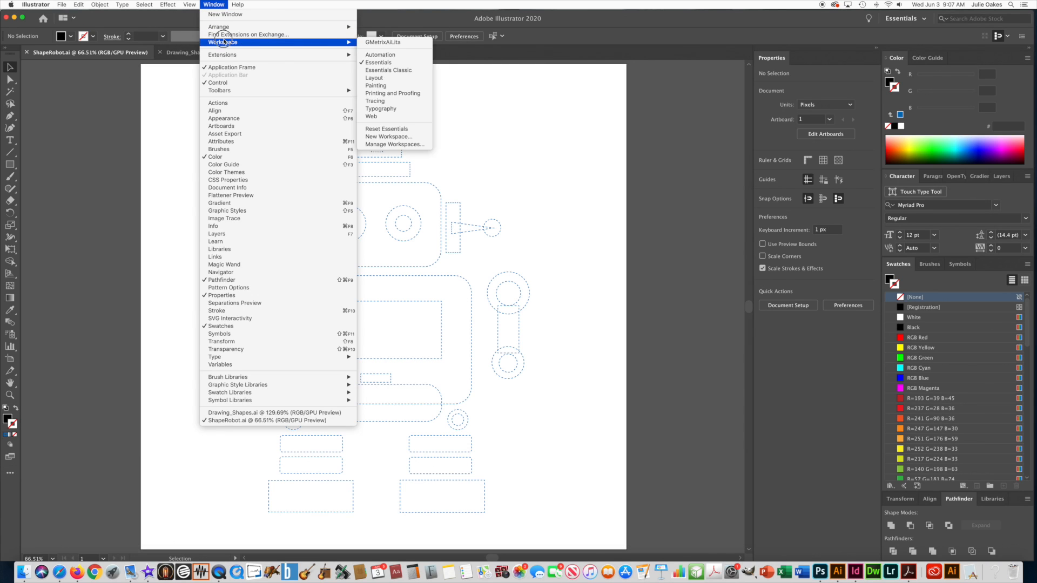
{"action": "left_click", "coordinate": [383, 63]}
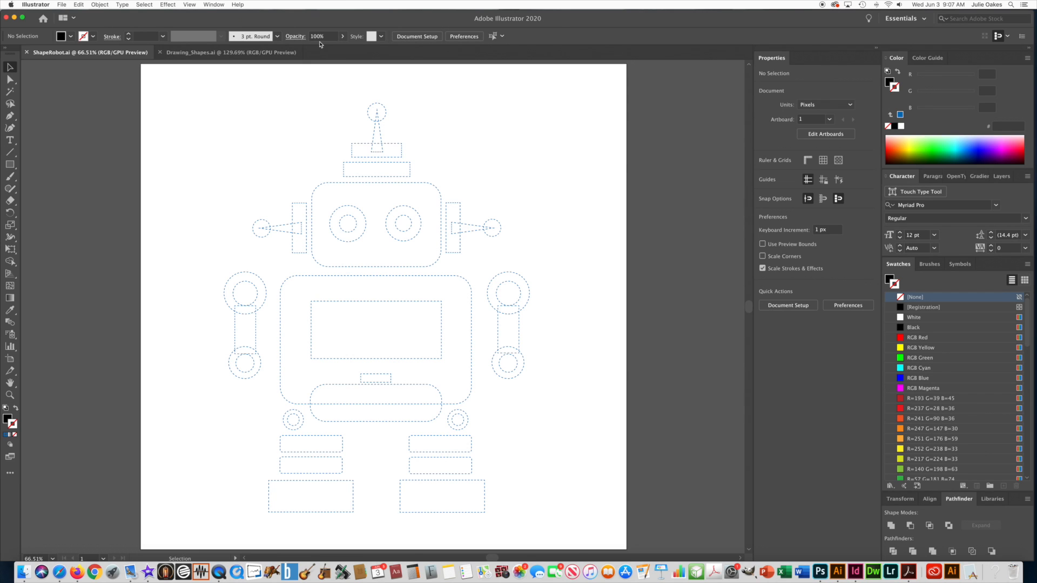
- Hide the Control bar and show it again
{"action": "left_click", "coordinate": [214, 5]}
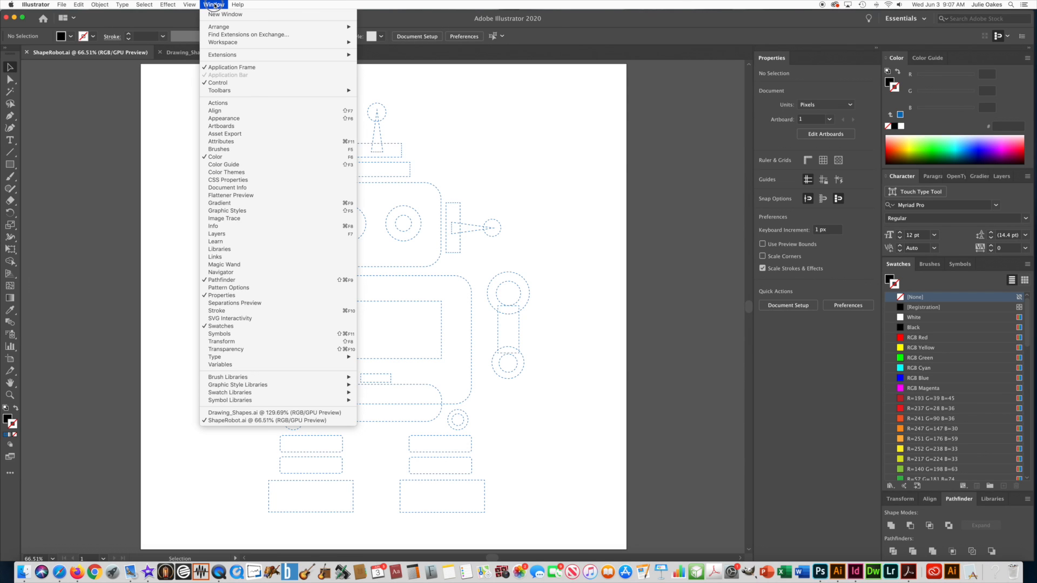
{"action": "left_click", "coordinate": [227, 84]}
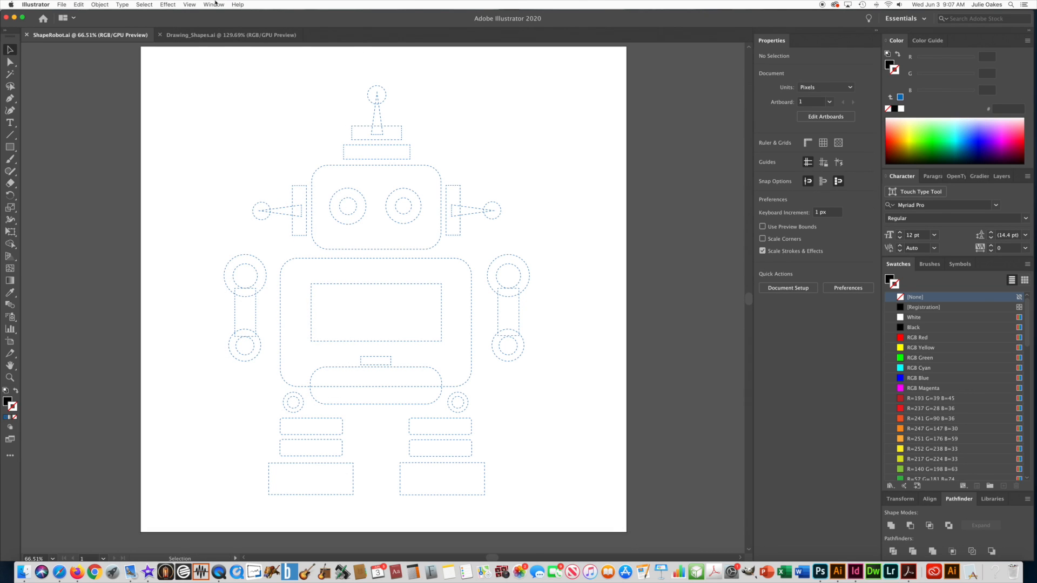
{"action": "left_click", "coordinate": [215, 4]}
{"action": "left_click", "coordinate": [227, 84]}
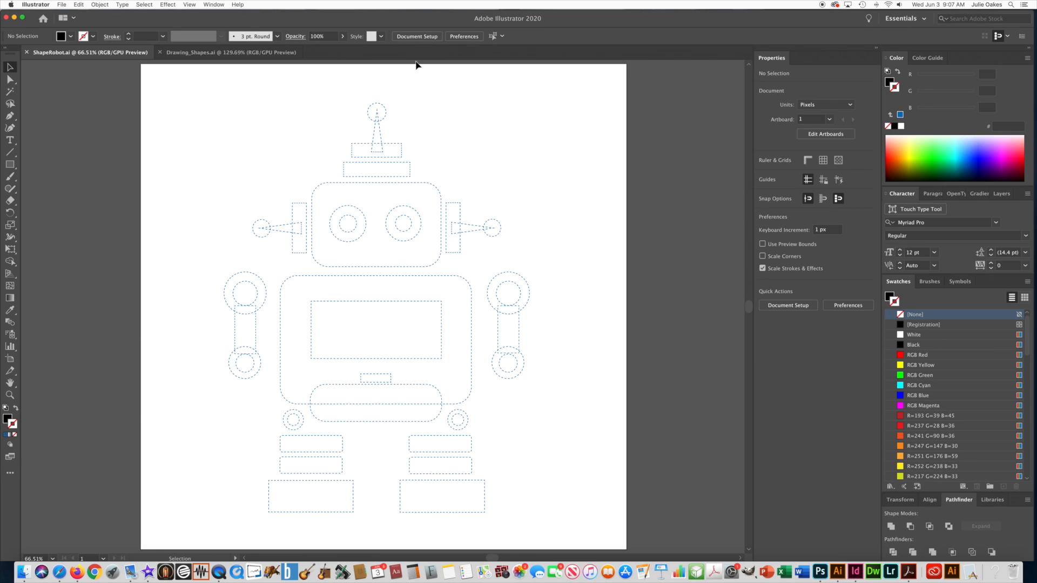
- Activate the Rectangle tool from the group of shape tools
{"action": "left_click", "coordinate": [12, 169]}
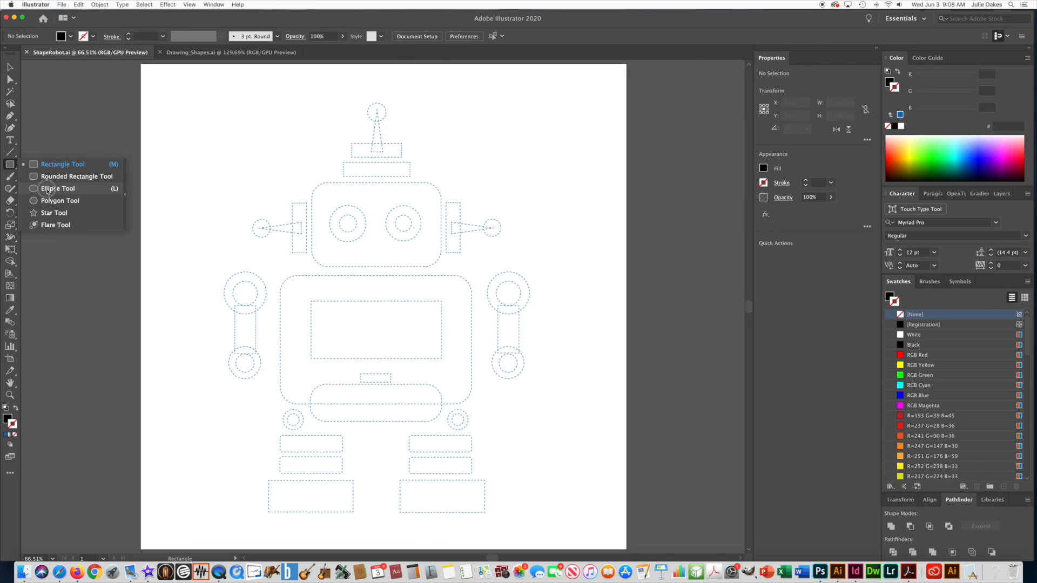
{"action": "left_click", "coordinate": [12, 166]}
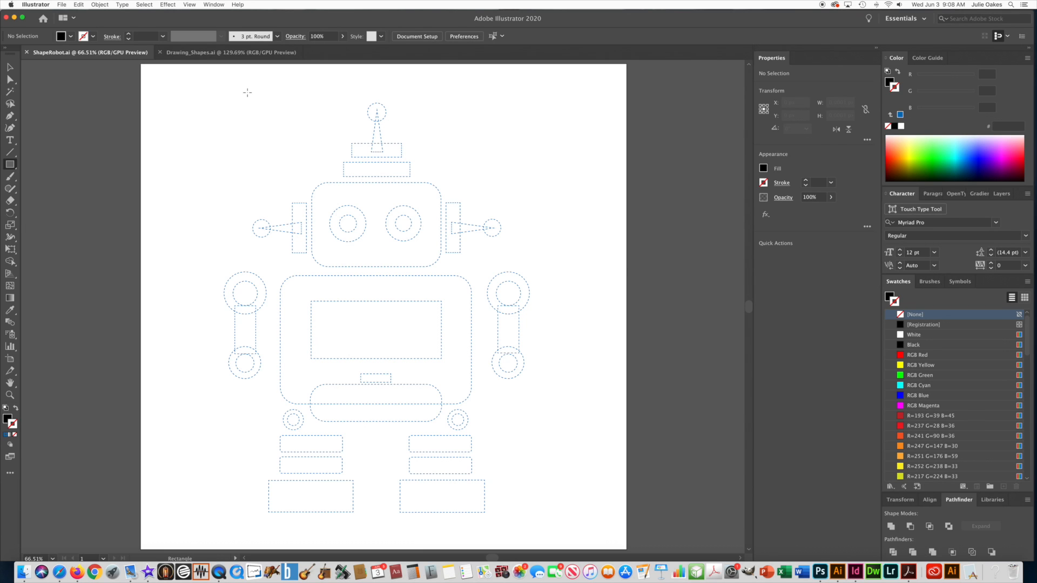
- View the robot template at smaller and larger zoom levels, and fit the artboard to the window
{"action": "key", "text": "ctrl+minus"}
{"action": "key", "text": "ctrl+minus"}
{"action": "key", "text": "ctrl+minus"}
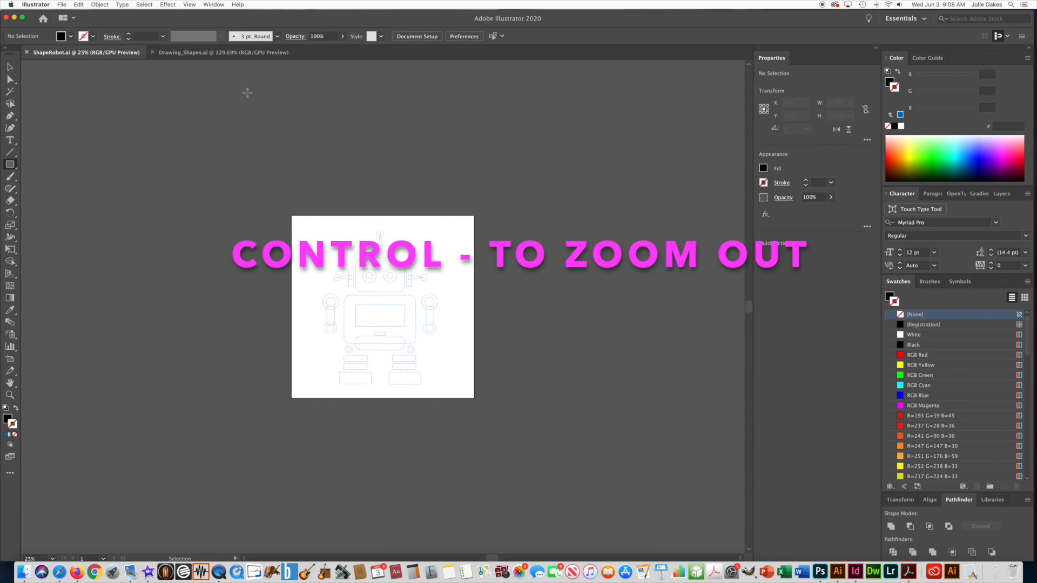
{"action": "key", "text": "ctrl+plus"}
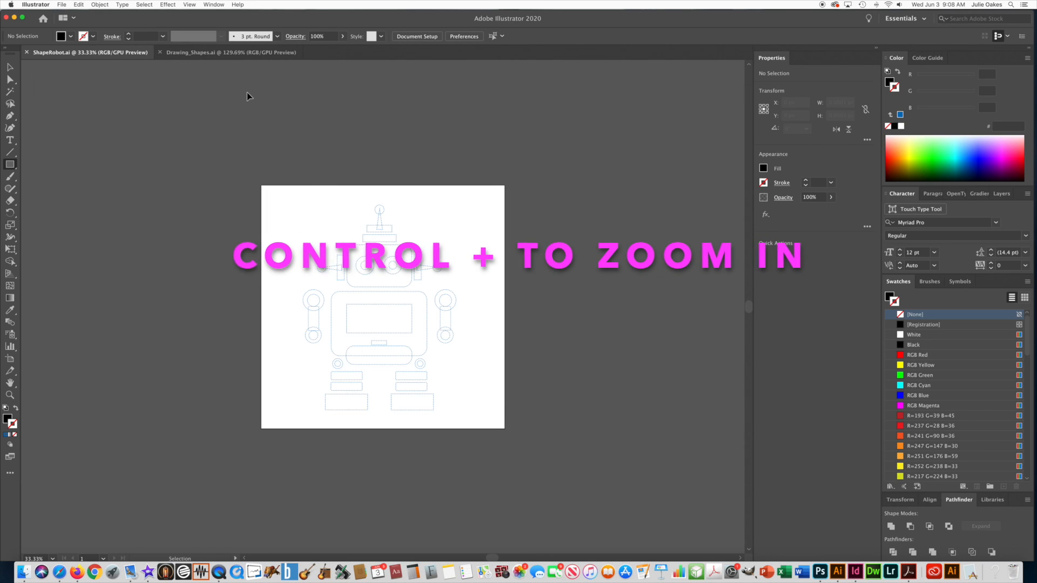
{"action": "key", "text": "ctrl+plus"}
{"action": "key", "text": "ctrl+plus"}
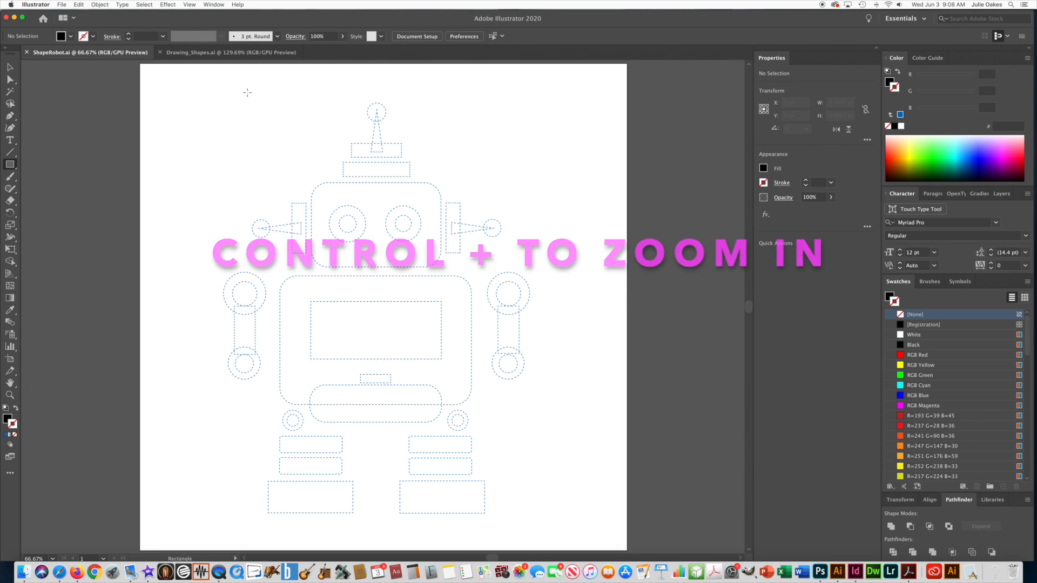
{"action": "key", "text": "ctrl+0"}
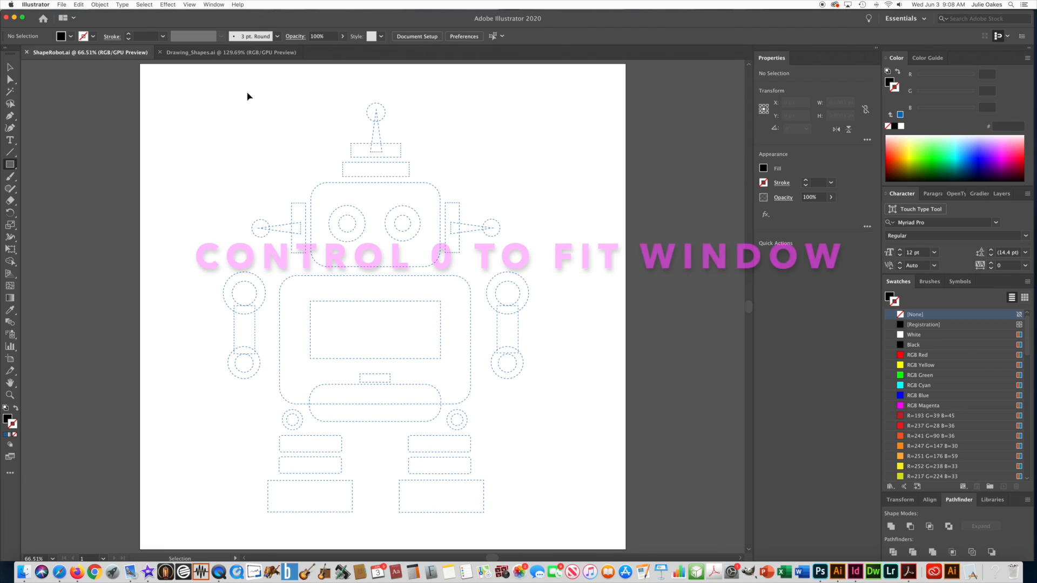
{"action": "key", "text": "ctrl+minus"}
{"action": "key", "text": "ctrl+minus"}
{"action": "key", "text": "ctrl+minus"}
{"action": "key", "text": "ctrl+minus"}
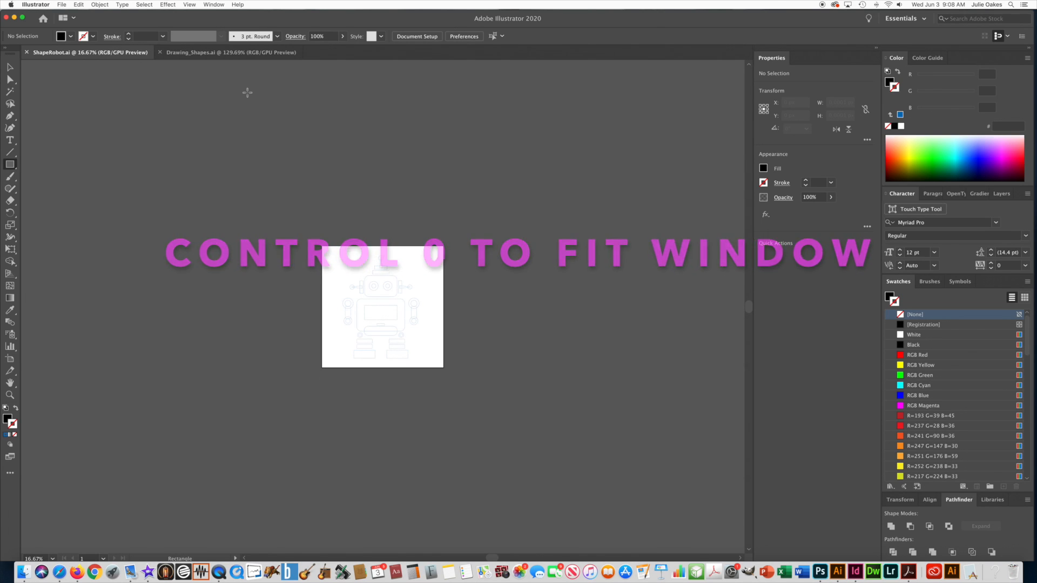
{"action": "key", "text": "ctrl+0"}
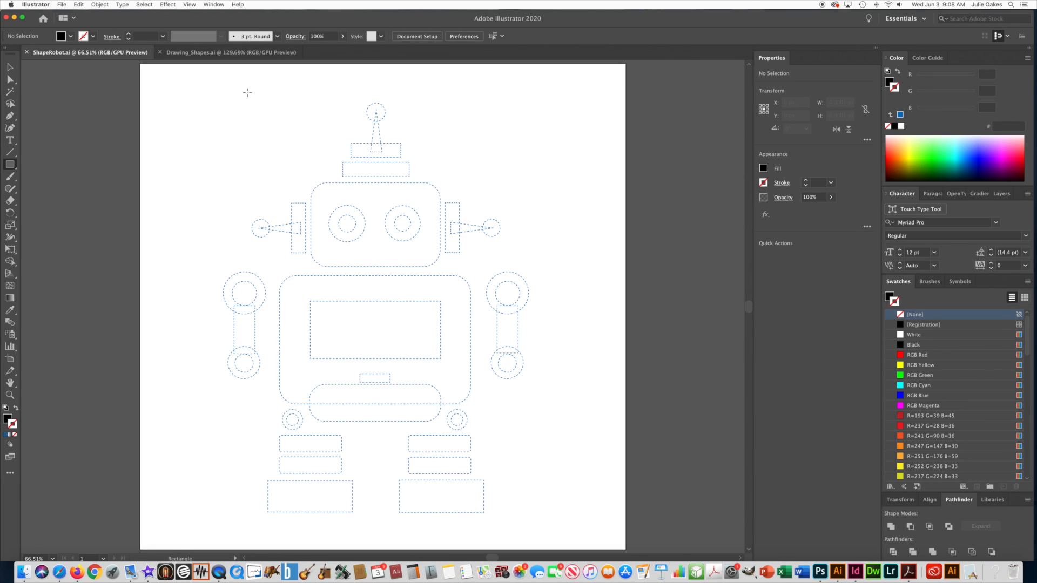
- Inspect the robot template's body and legs up close, and return to the full artboard view
{"action": "key", "text": "space"}
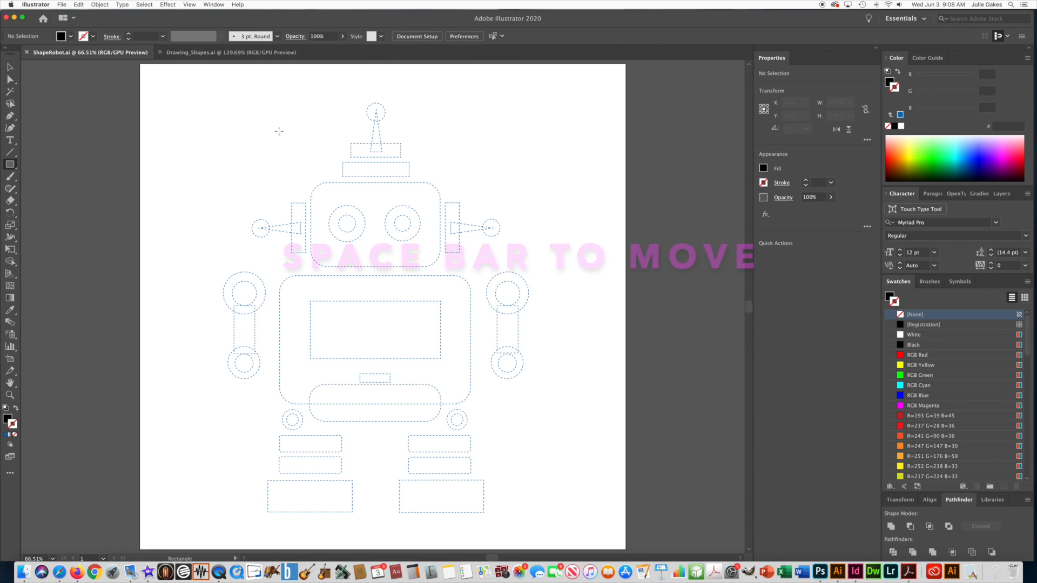
{"action": "mouse_move", "coordinate": [329, 185]}
{"action": "left_mouse_down"}
{"action": "mouse_move", "coordinate": [396, 143]}
{"action": "mouse_move", "coordinate": [489, 201]}
{"action": "mouse_move", "coordinate": [314, 238]}
{"action": "mouse_move", "coordinate": [294, 183]}
{"action": "mouse_move", "coordinate": [315, 190]}
{"action": "left_mouse_up"}
{"action": "key", "text": "super+equal"}
{"action": "key", "text": "super+equal"}
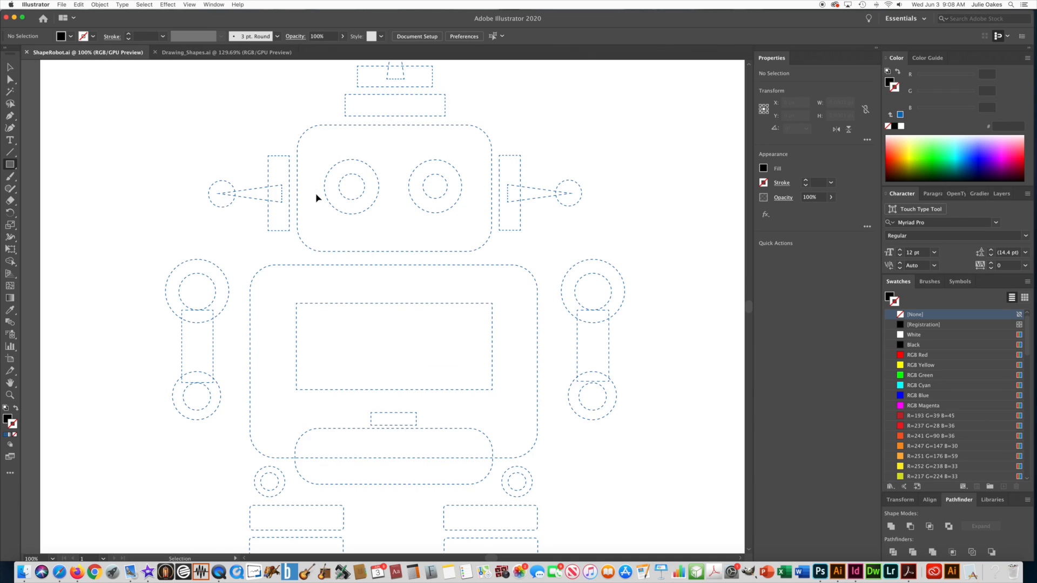
{"action": "scroll", "coordinate": [387, 359], "scroll_direction": "down", "scroll_amount": 5}
{"action": "left_click_drag", "start_coordinate": [375, 301], "coordinate": [271, 146]}
{"action": "left_click_drag", "start_coordinate": [338, 158], "coordinate": [403, 333]}
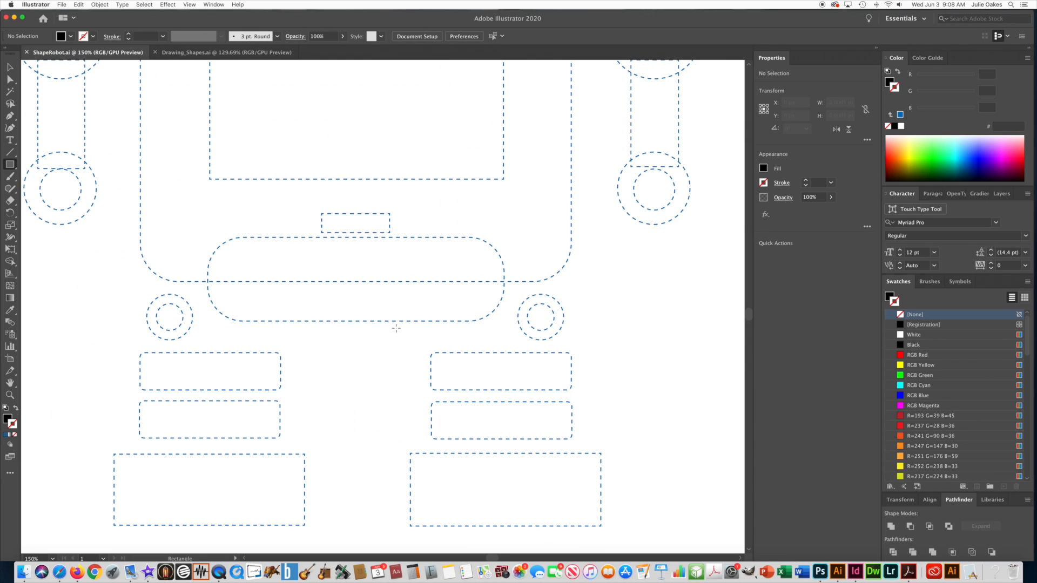
{"action": "key", "text": "super+0"}
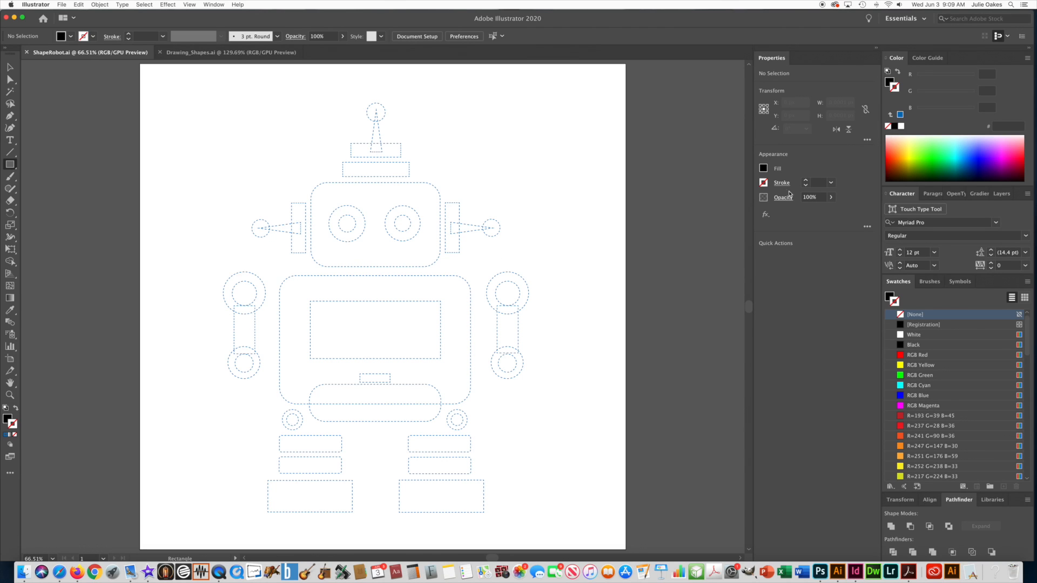
- Set the fill for new shapes to None and the stroke to black
{"action": "left_click", "coordinate": [763, 169]}
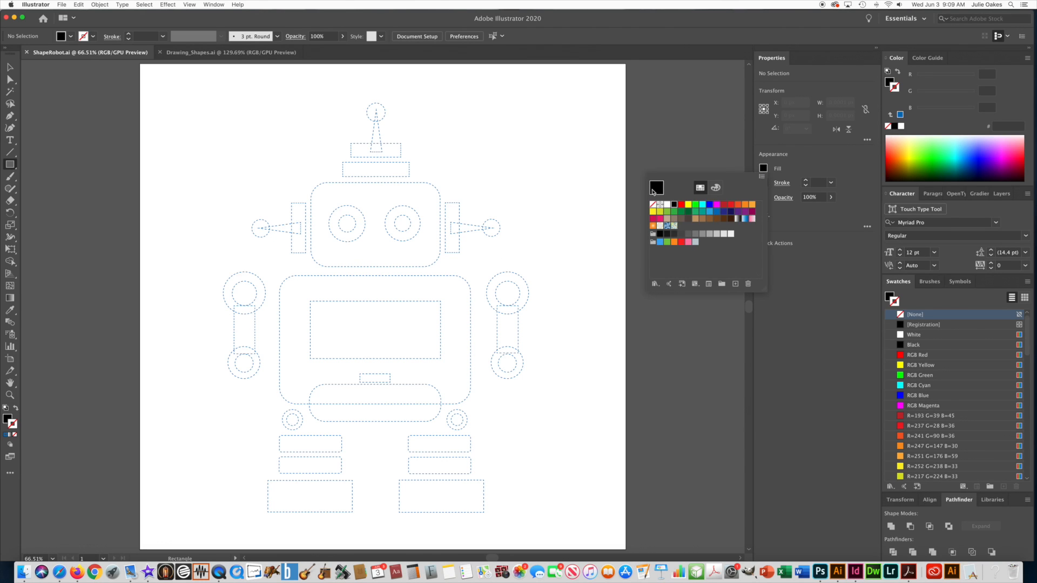
{"action": "left_click", "coordinate": [653, 205]}
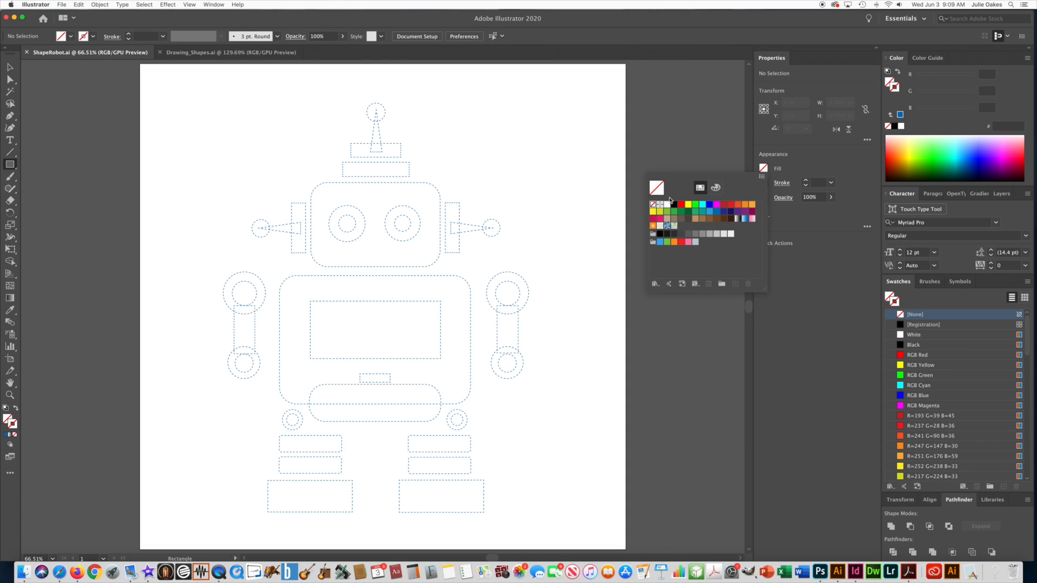
{"action": "left_click", "coordinate": [782, 186]}
{"action": "left_click", "coordinate": [763, 183]}
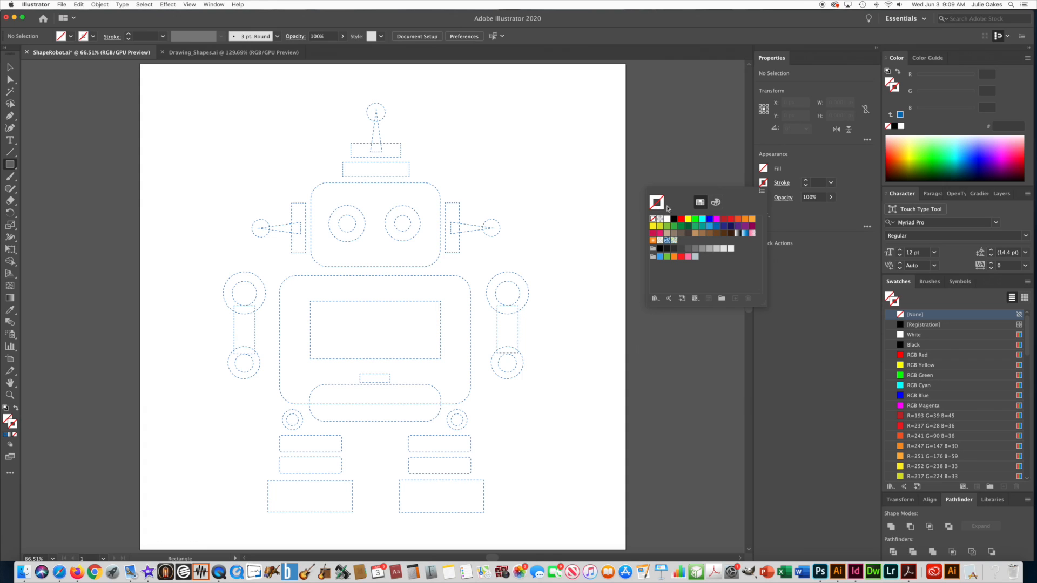
{"action": "left_click", "coordinate": [674, 221]}
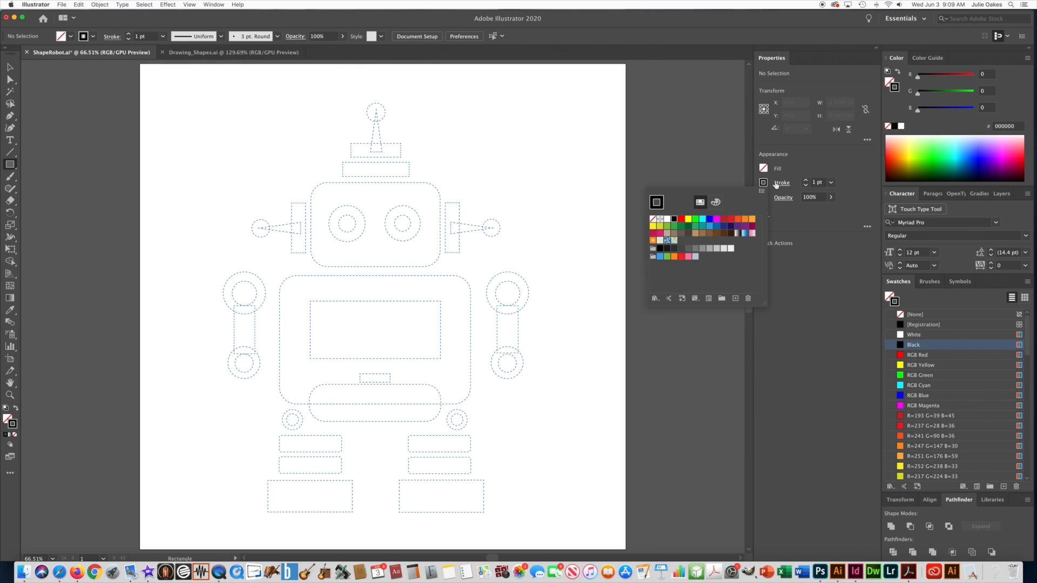
- Draw a rectangle about 125 by 36 px over the block at the antenna's base, and adjust its top edge to the template outline
{"action": "left_click", "coordinate": [11, 165]}
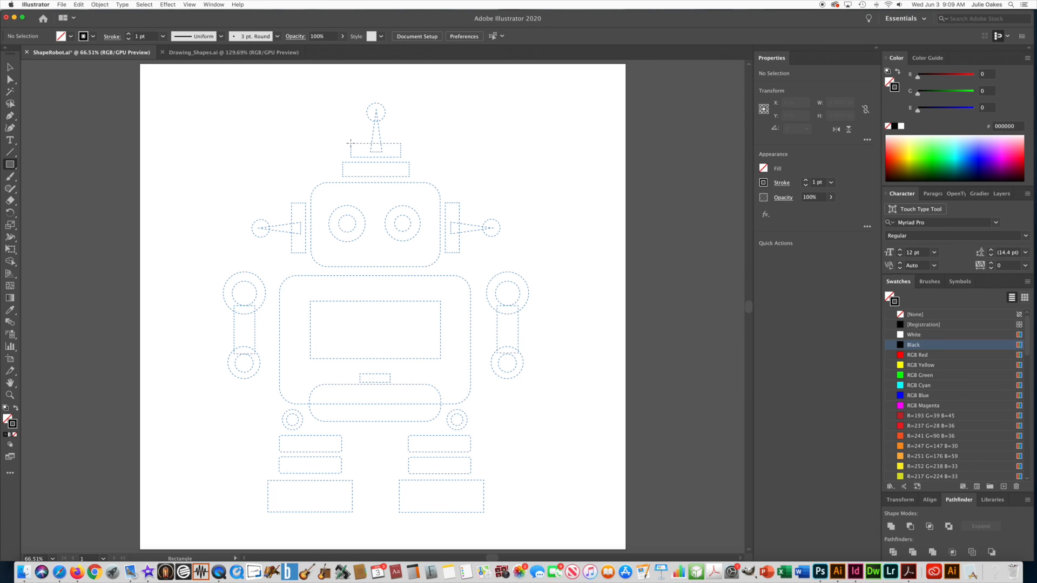
{"action": "left_click_drag", "start_coordinate": [350, 142], "coordinate": [401, 157]}
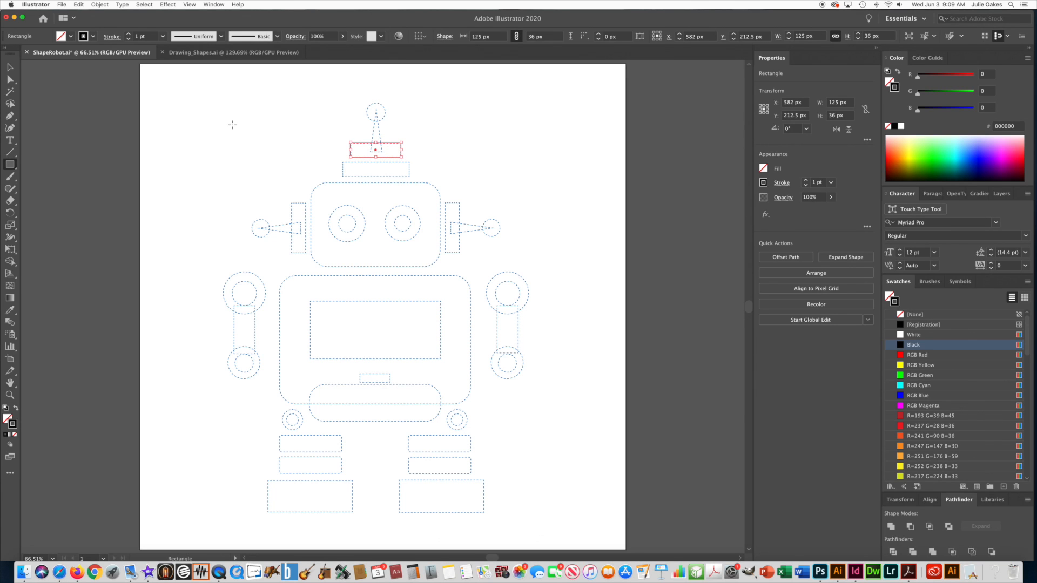
{"action": "key", "text": "super+equal"}
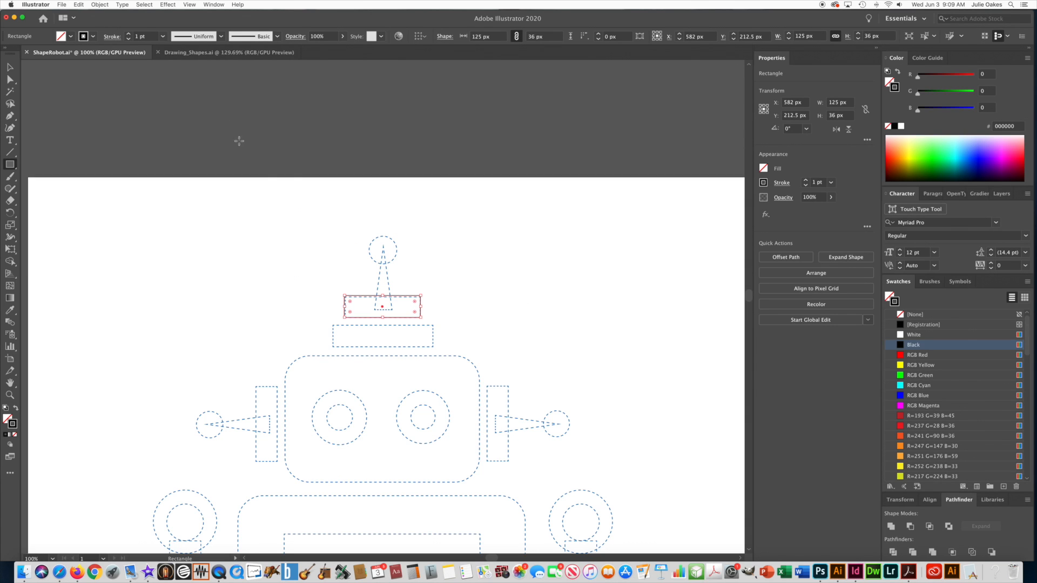
{"action": "left_click_drag", "start_coordinate": [301, 290], "coordinate": [301, 185]}
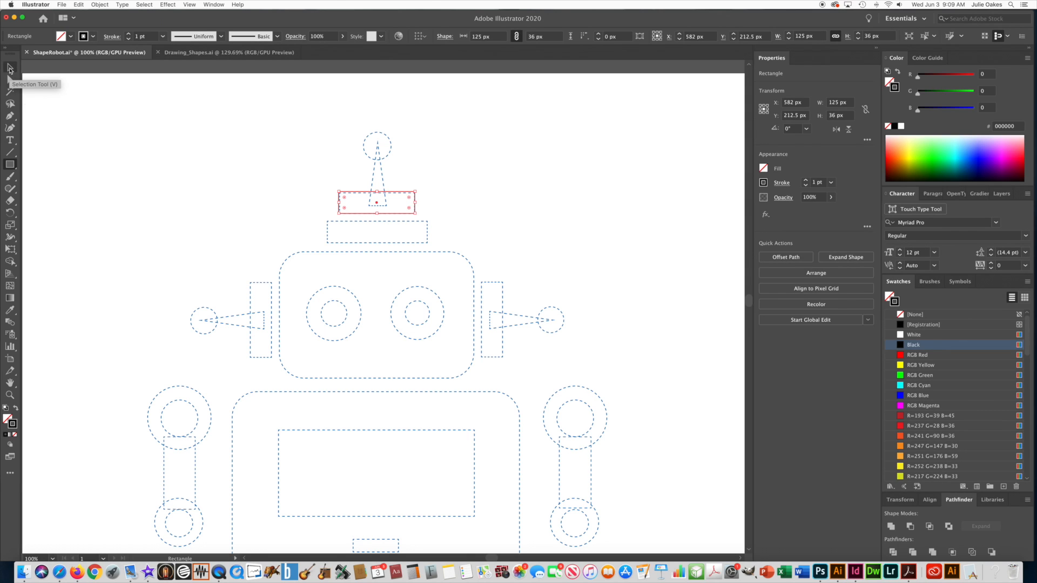
{"action": "left_click", "coordinate": [10, 68]}
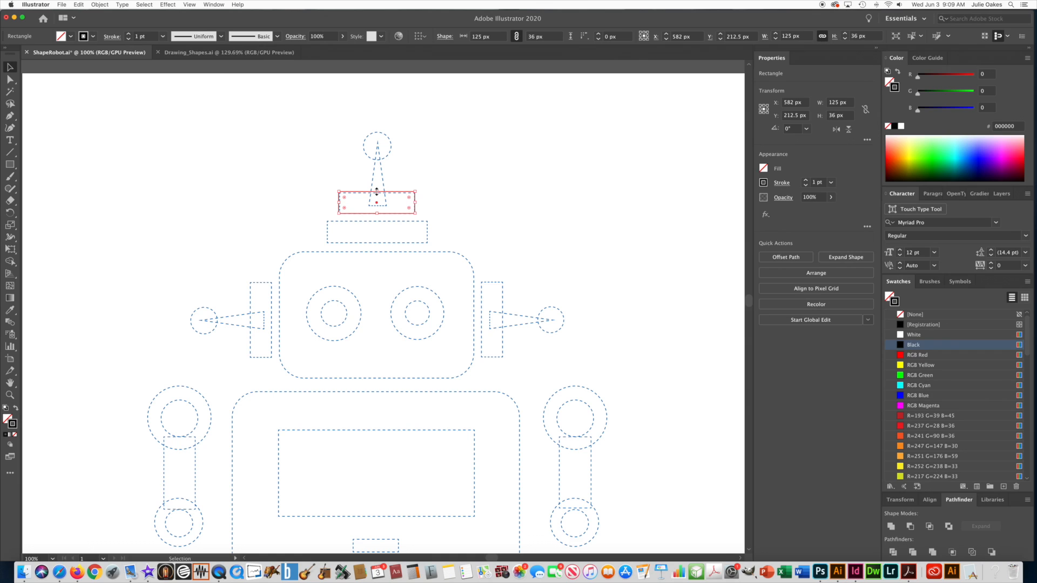
{"action": "left_click_drag", "start_coordinate": [377, 192], "coordinate": [377, 196]}
{"action": "left_click", "coordinate": [317, 205]}
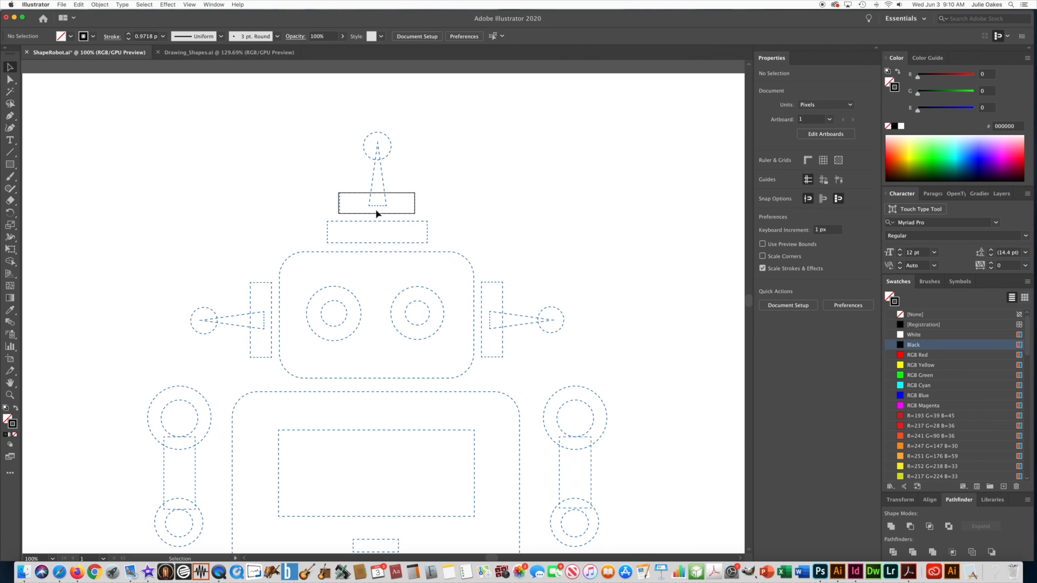
- Draw a rectangle about 99 by 48 px beside the head, and move and resize it to fit the wider block directly above the head
{"action": "left_click", "coordinate": [9, 164]}
{"action": "left_click_drag", "start_coordinate": [213, 210], "coordinate": [274, 240]}
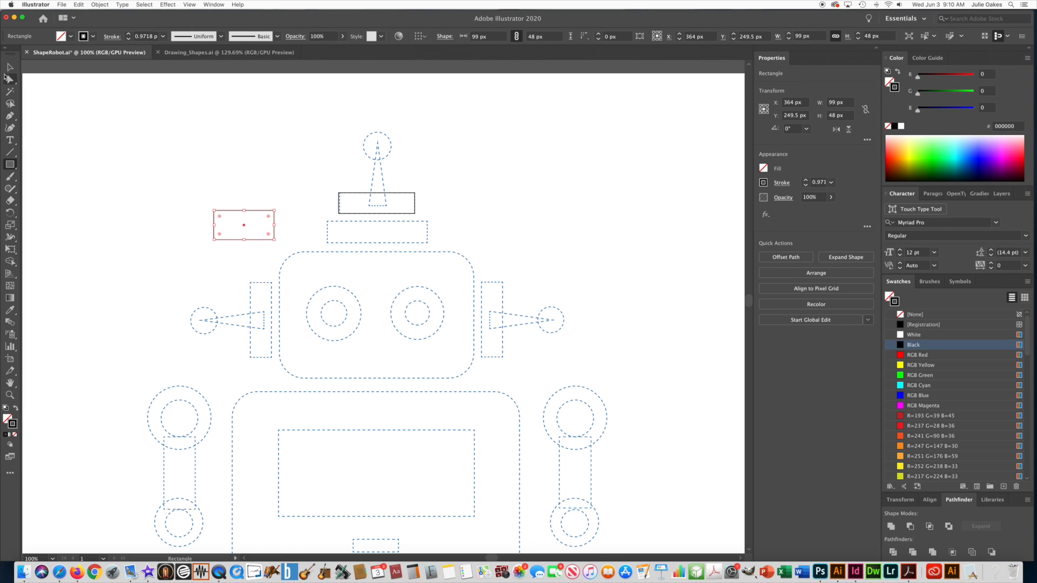
{"action": "left_click", "coordinate": [10, 67]}
{"action": "left_click_drag", "start_coordinate": [228, 214], "coordinate": [341, 225]}
{"action": "left_click_drag", "start_coordinate": [389, 252], "coordinate": [430, 244]}
{"action": "left_click", "coordinate": [287, 229]}
- Trace the robot's two ear blocks with rectangles, fitting the left one to about 34 by 123 px and the right one to about 35 by 124 px
{"action": "left_click_drag", "start_coordinate": [254, 238], "coordinate": [260, 160]}
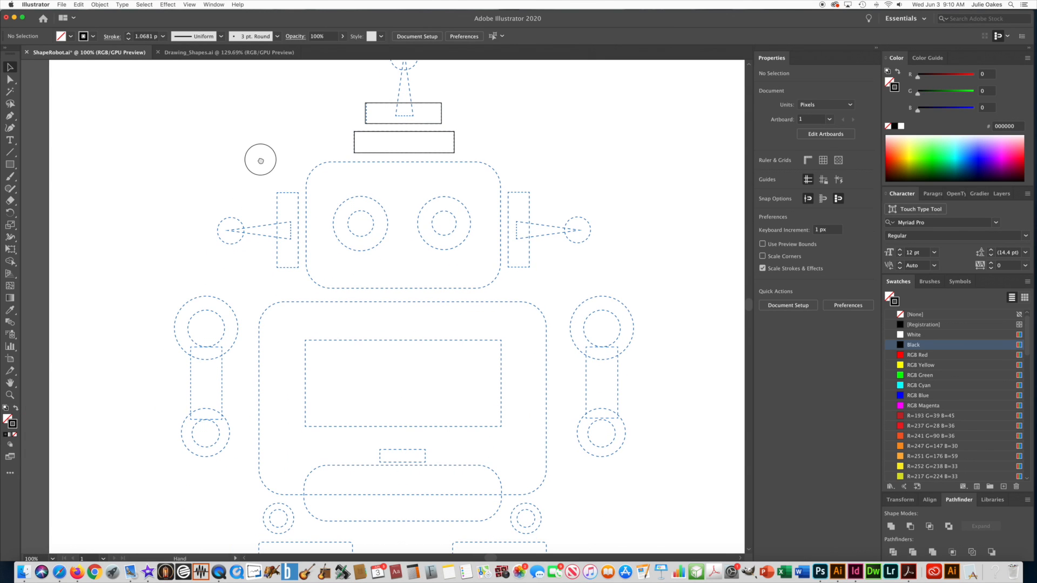
{"action": "left_click", "coordinate": [10, 165]}
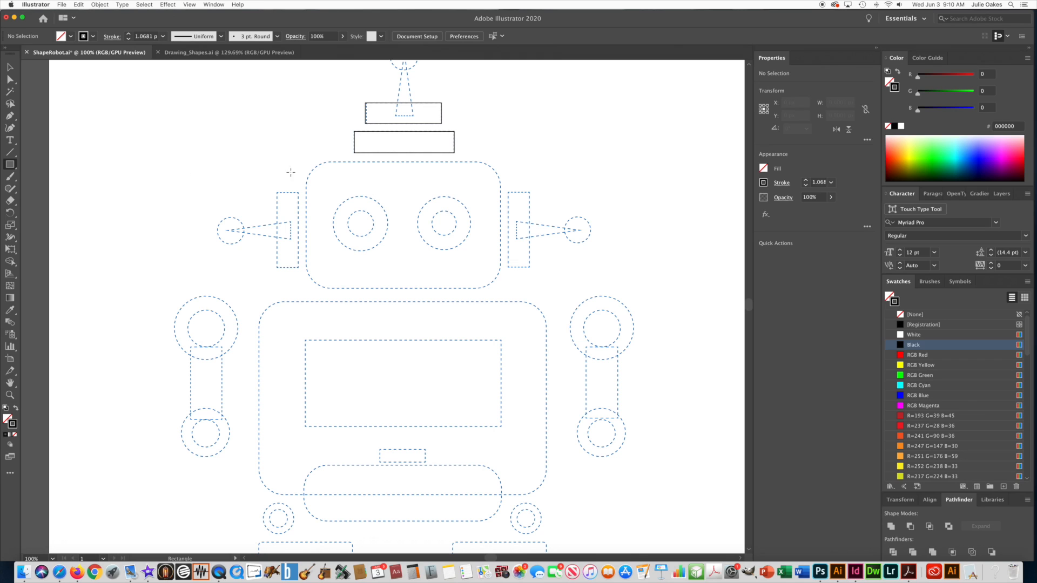
{"action": "left_click_drag", "start_coordinate": [233, 146], "coordinate": [270, 176]}
{"action": "left_click", "coordinate": [8, 67]}
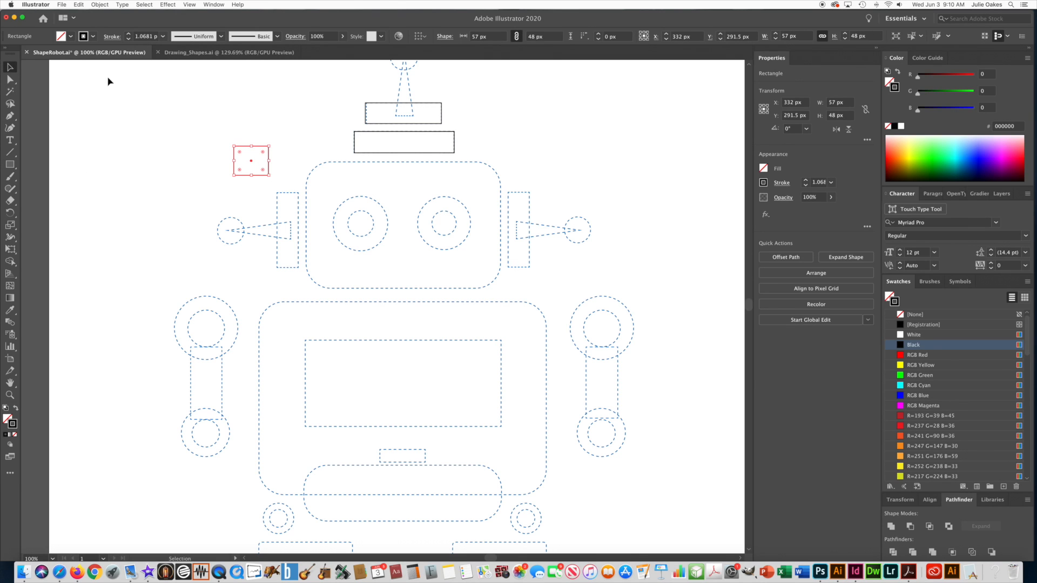
{"action": "left_click_drag", "start_coordinate": [242, 146], "coordinate": [286, 194]}
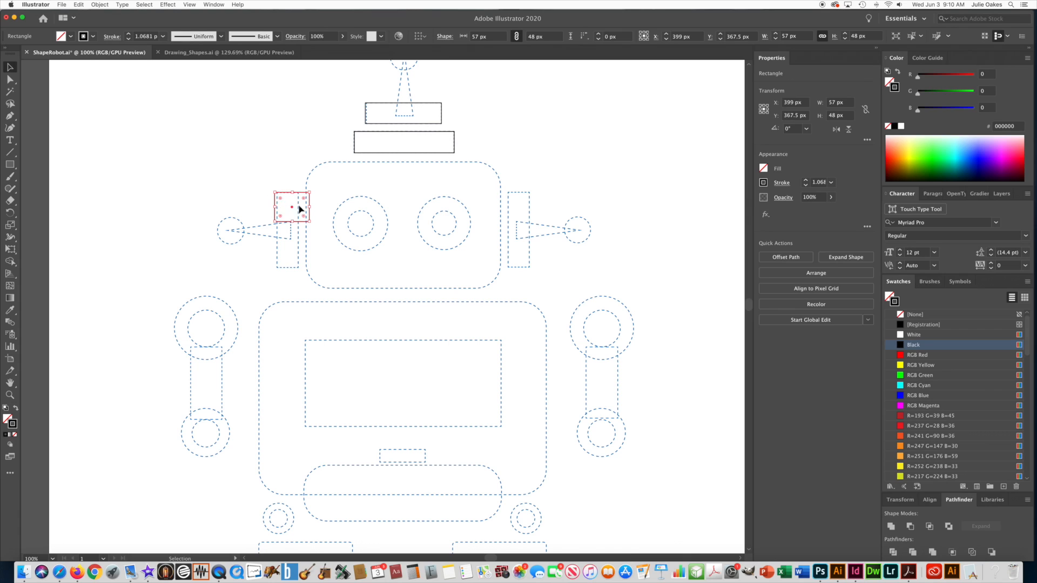
{"action": "left_click_drag", "start_coordinate": [275, 208], "coordinate": [288, 267]}
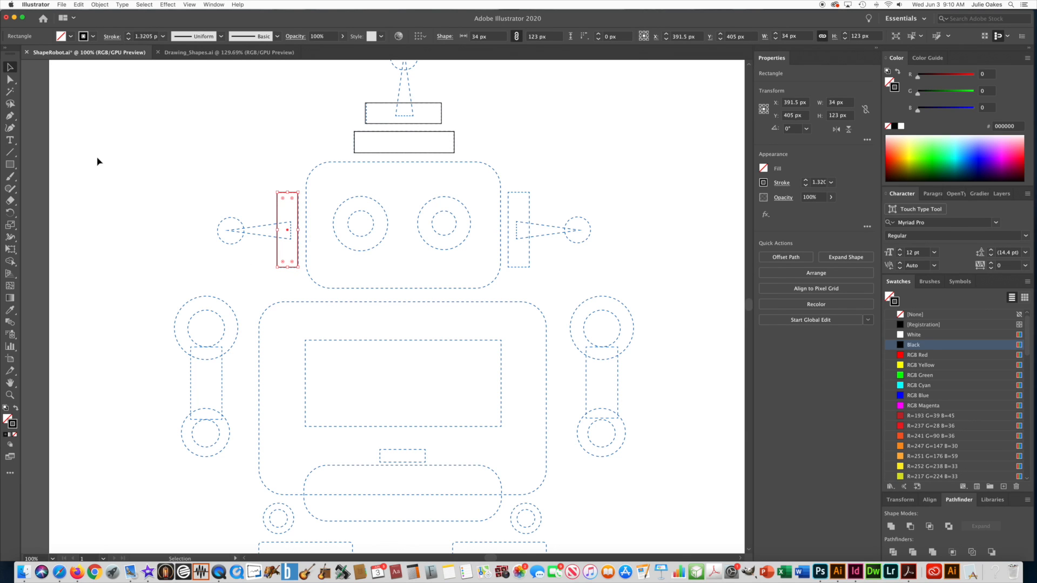
{"action": "left_click", "coordinate": [10, 164]}
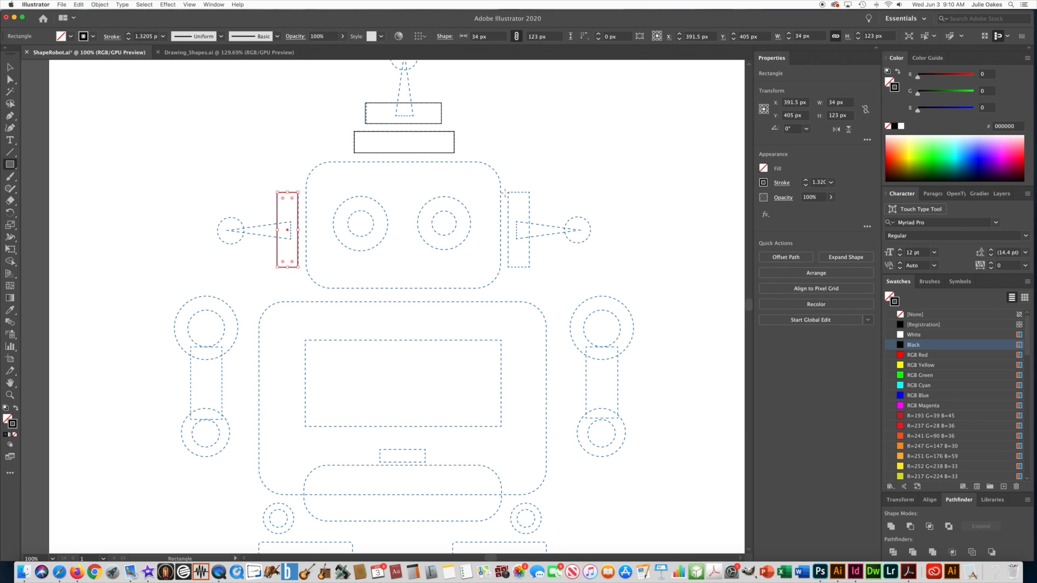
{"action": "left_click_drag", "start_coordinate": [508, 191], "coordinate": [529, 267]}
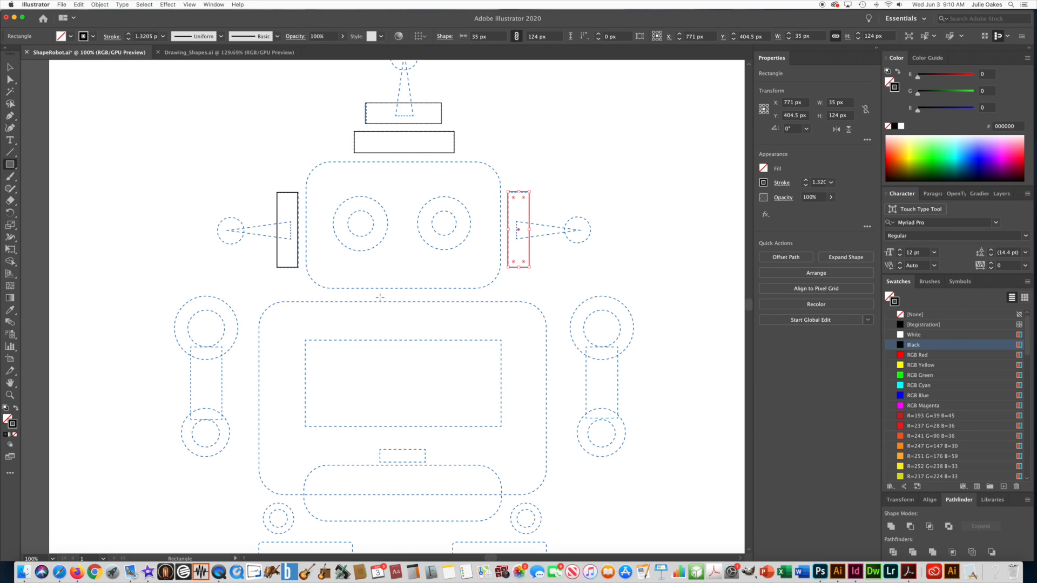
- Draw a rectangle about 321 by 143 px over the chest screen and a small one over the block beneath it
{"action": "scroll", "coordinate": [381, 298], "scroll_direction": "down", "scroll_amount": 3}
{"action": "scroll", "coordinate": [381, 298], "scroll_direction": "right", "scroll_amount": 1}
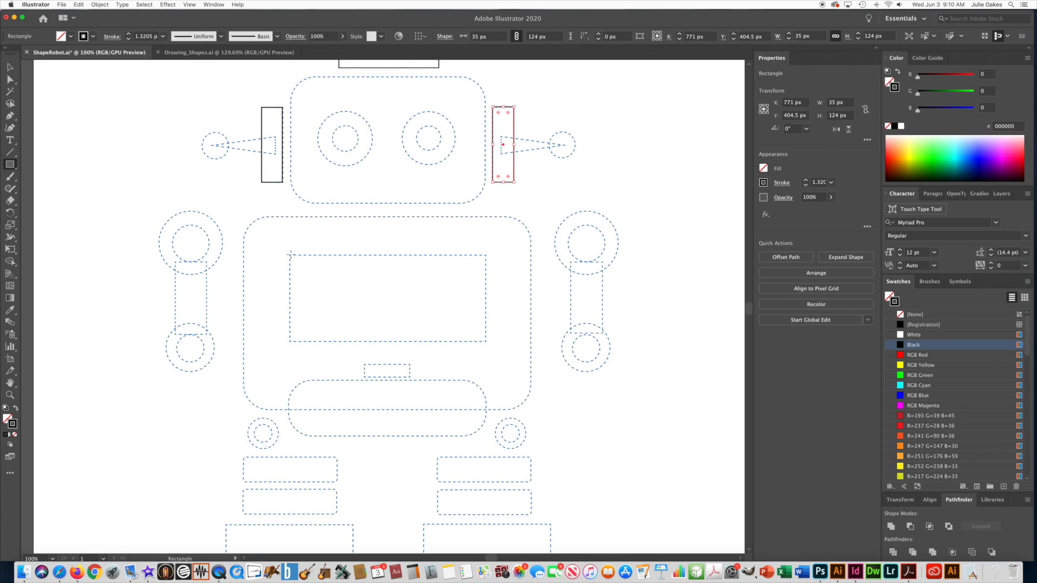
{"action": "left_click_drag", "start_coordinate": [289, 254], "coordinate": [485, 342]}
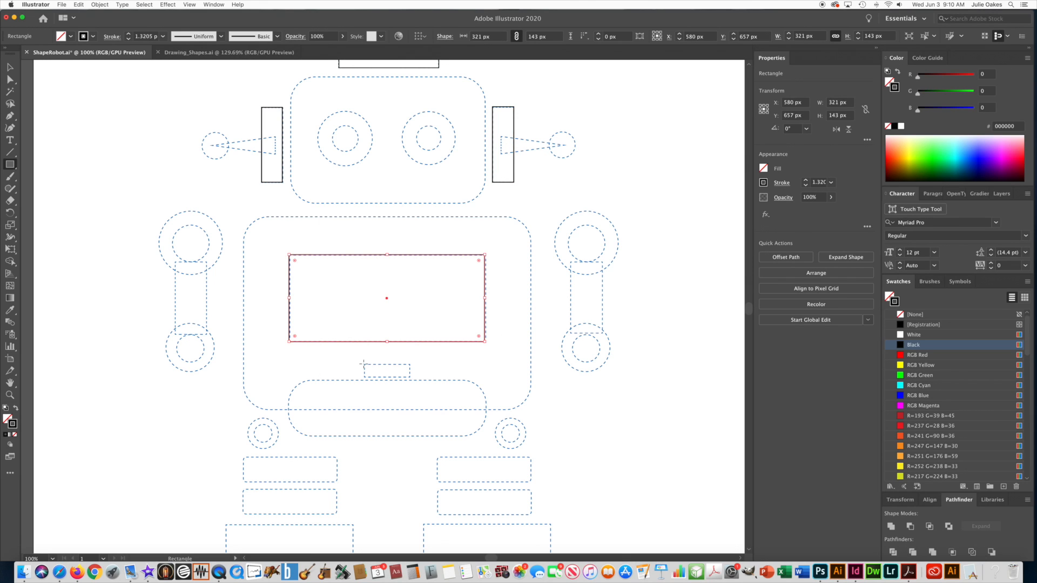
{"action": "left_click_drag", "start_coordinate": [365, 363], "coordinate": [410, 378]}
- Draw rectangles over the two arms, about 52 by 120 px on the left and 51 by 117 px on the right
{"action": "left_click_drag", "start_coordinate": [216, 257], "coordinate": [280, 281]}
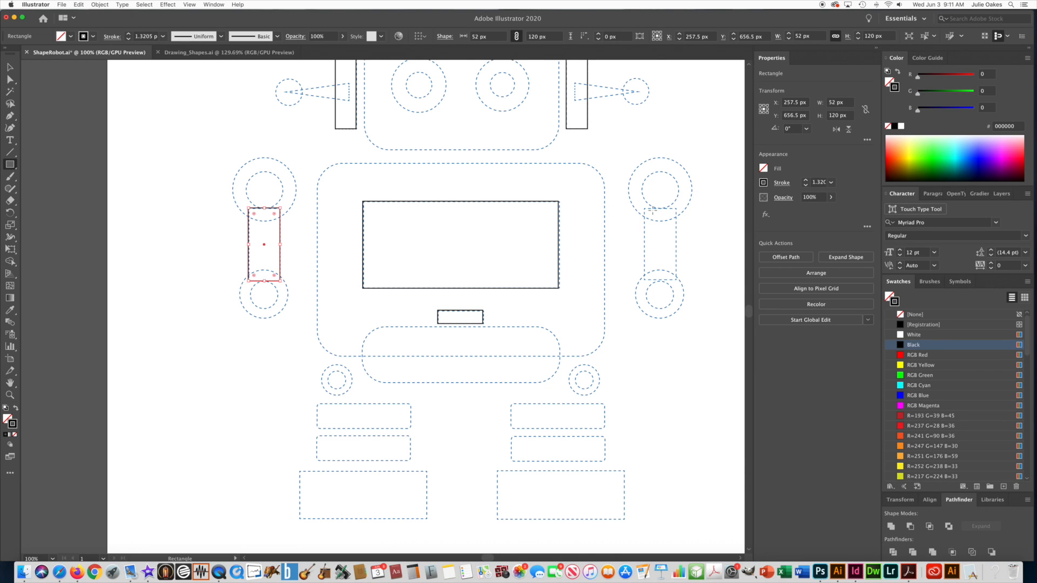
{"action": "left_click_drag", "start_coordinate": [645, 209], "coordinate": [676, 280]}
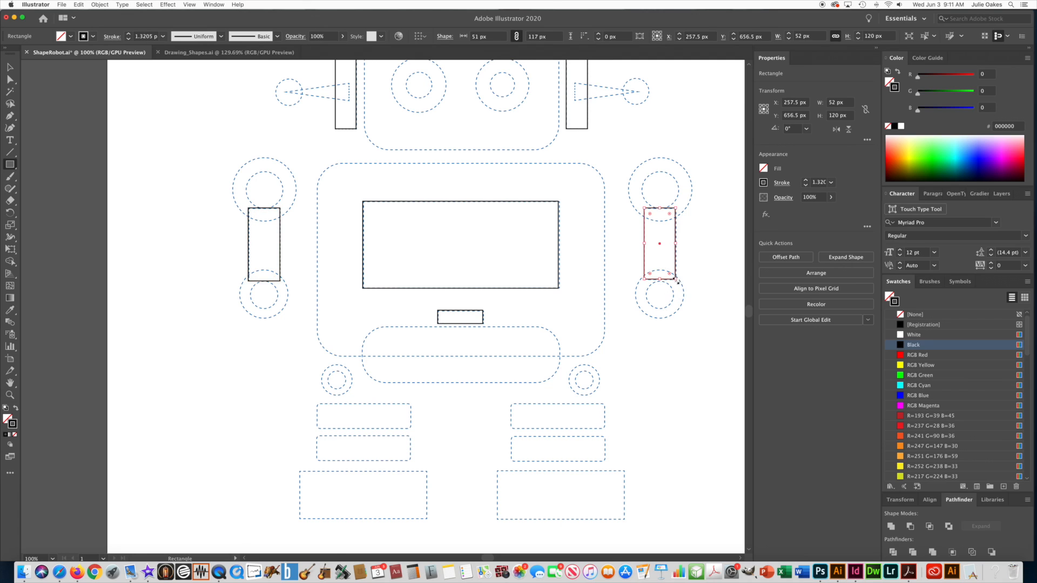
- Draw a rectangle over each of the robot's feet, making the right one about 208 by 81 px
{"action": "scroll", "coordinate": [558, 299], "scroll_direction": "down", "scroll_amount": 5}
{"action": "scroll", "coordinate": [558, 298], "scroll_direction": "right", "scroll_amount": 2}
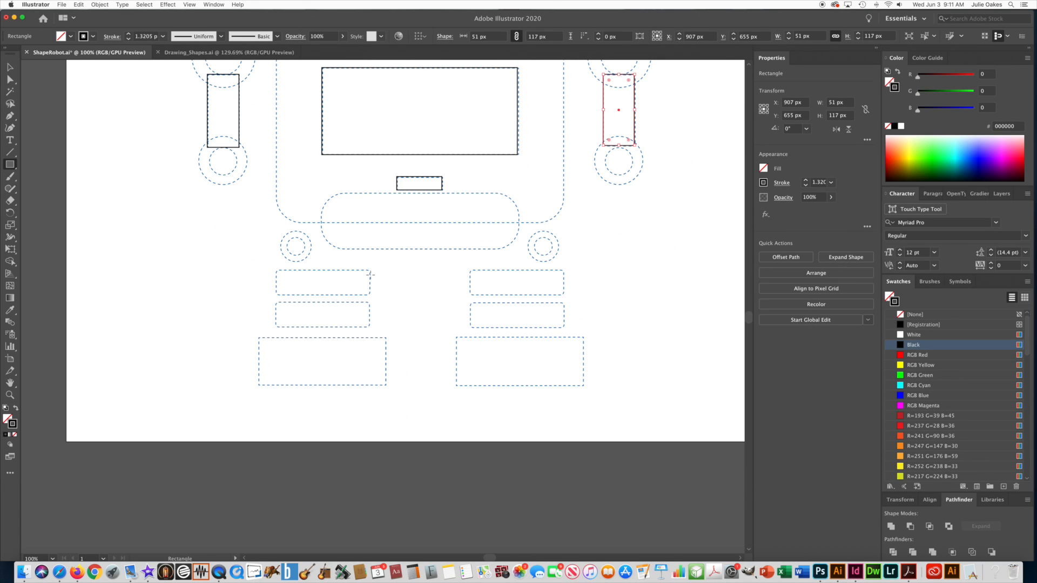
{"action": "mouse_move", "coordinate": [259, 337]}
{"action": "left_mouse_down"}
{"action": "mouse_move", "coordinate": [359, 384]}
{"action": "mouse_move", "coordinate": [386, 385]}
{"action": "left_mouse_up"}
{"action": "left_click_drag", "start_coordinate": [456, 337], "coordinate": [583, 386]}
- Draw a rectangle about 319 by 208 px over the head outline and round its corners to a radius of about 45 px
{"action": "key", "text": "space"}
{"action": "left_click_drag", "start_coordinate": [400, 258], "coordinate": [403, 421]}
{"action": "left_click_drag", "start_coordinate": [354, 278], "coordinate": [350, 301]}
{"action": "left_click_drag", "start_coordinate": [311, 232], "coordinate": [311, 304]}
{"action": "left_click_drag", "start_coordinate": [306, 268], "coordinate": [303, 336]}
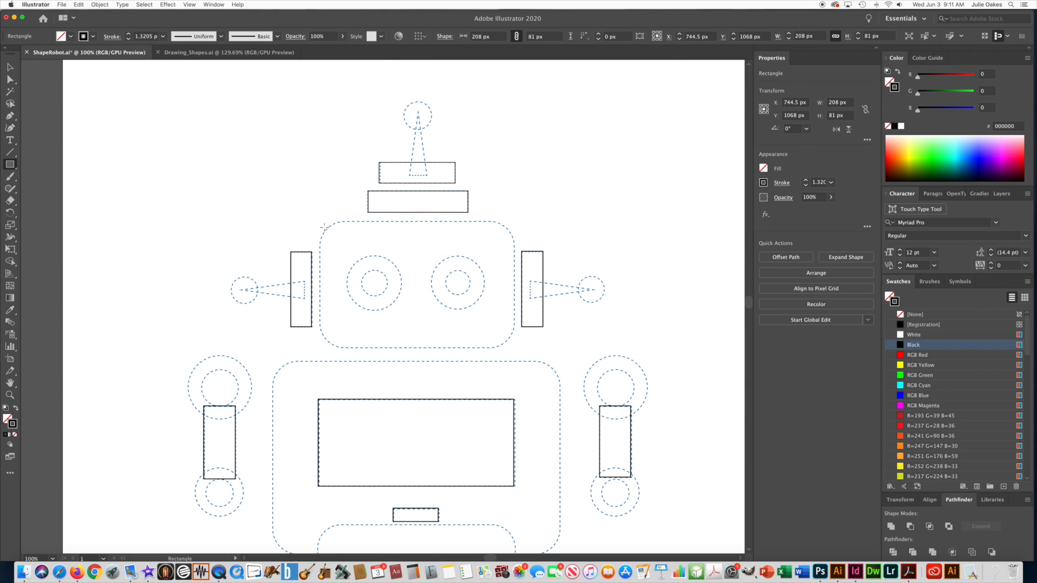
{"action": "left_click", "coordinate": [12, 167]}
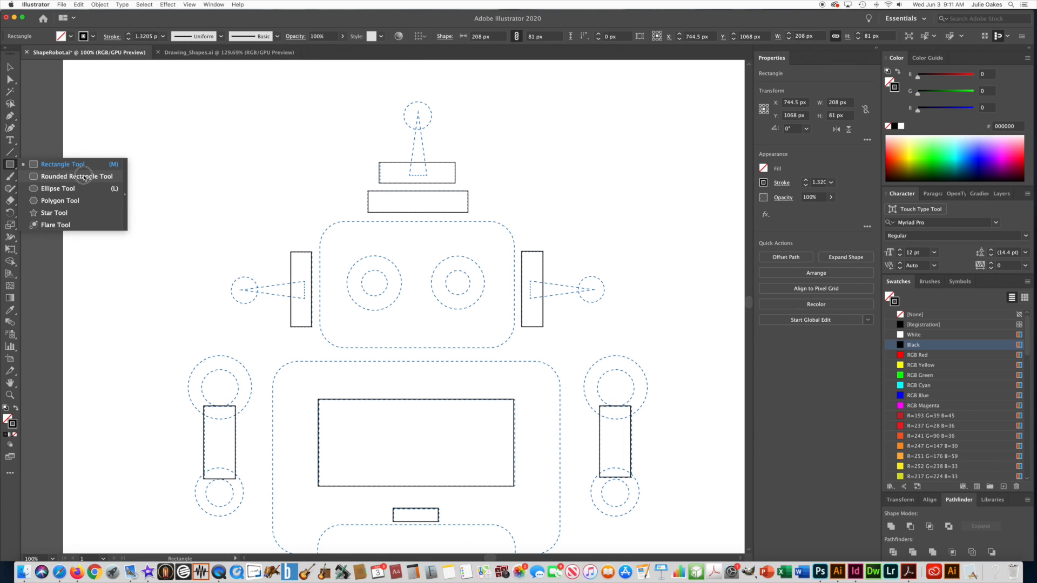
{"action": "left_click", "coordinate": [55, 165]}
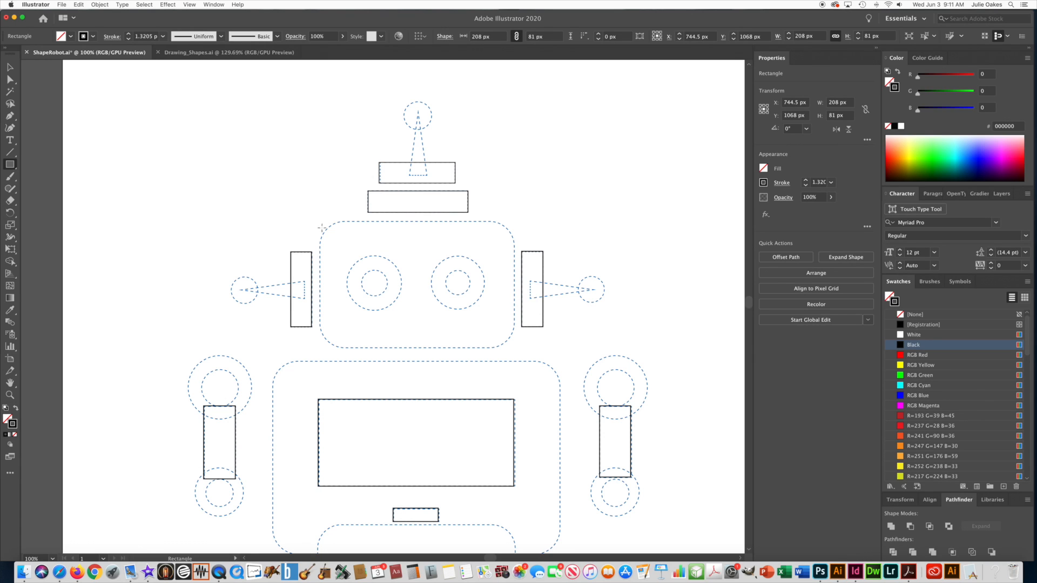
{"action": "left_click_drag", "start_coordinate": [320, 221], "coordinate": [514, 348]}
{"action": "left_click_drag", "start_coordinate": [319, 284], "coordinate": [320, 284]}
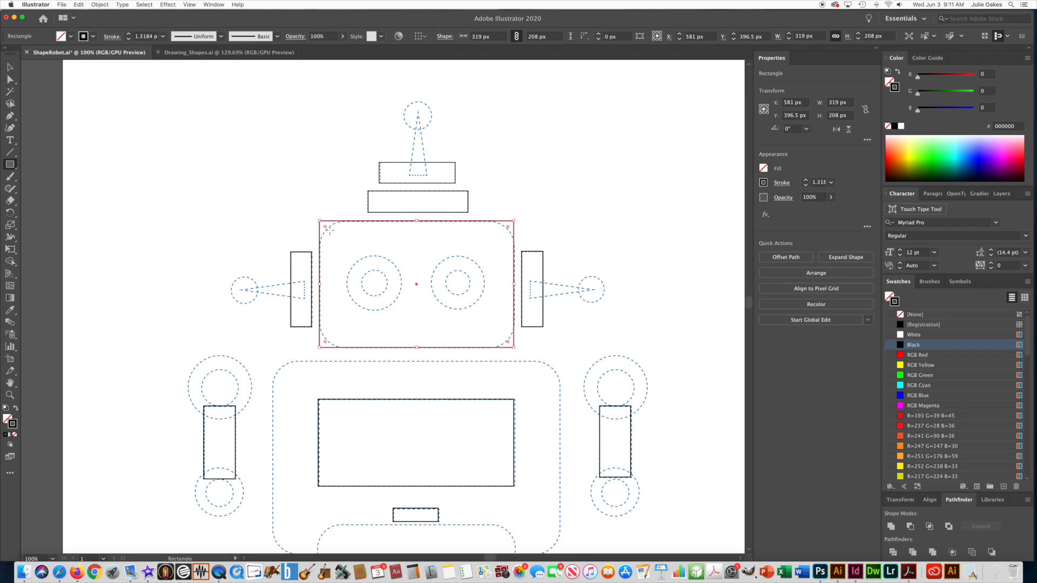
{"action": "left_click_drag", "start_coordinate": [329, 234], "coordinate": [410, 290]}
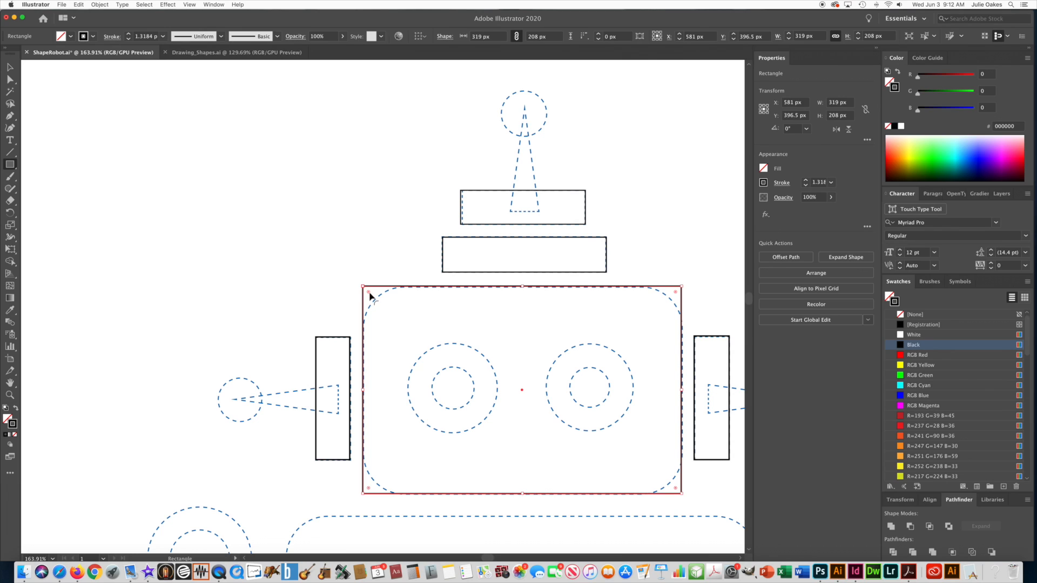
{"action": "left_click_drag", "start_coordinate": [369, 293], "coordinate": [409, 331]}
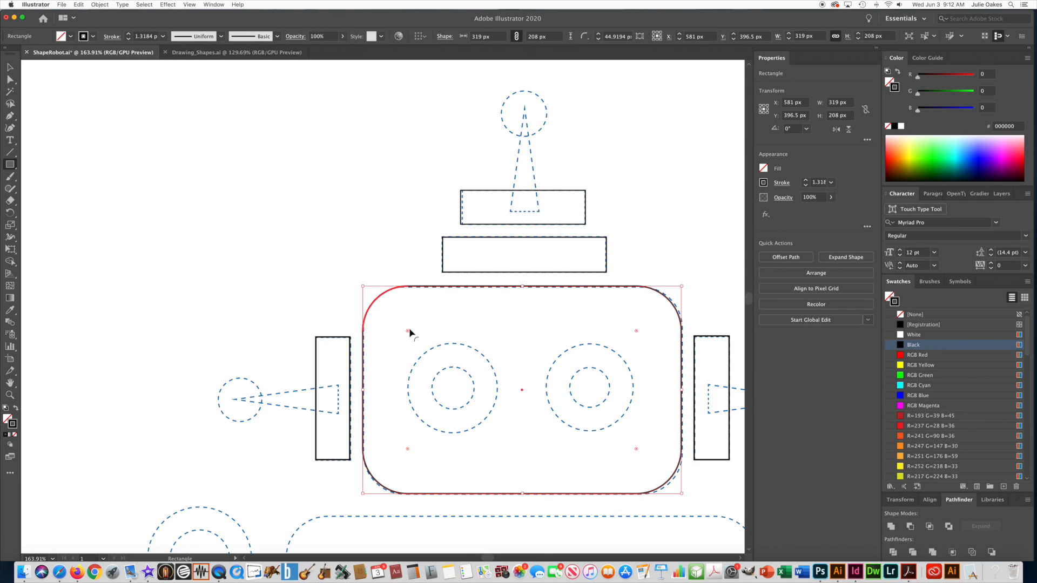
- Draw a rectangle over the torso, fit it to the outline at about 472 by 317 px, and round its corners to about 42 px
{"action": "left_click_drag", "start_coordinate": [359, 252], "coordinate": [308, 165]}
{"action": "left_click_drag", "start_coordinate": [432, 362], "coordinate": [387, 202]}
{"action": "key", "text": "super+minus"}
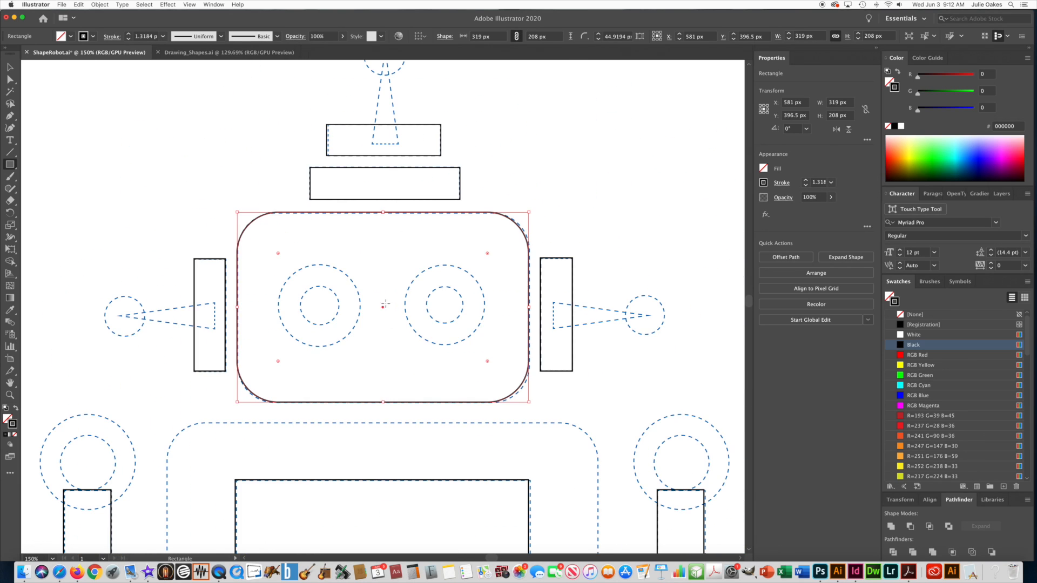
{"action": "left_click_drag", "start_coordinate": [356, 354], "coordinate": [356, 130]}
{"action": "left_click_drag", "start_coordinate": [161, 201], "coordinate": [572, 472]}
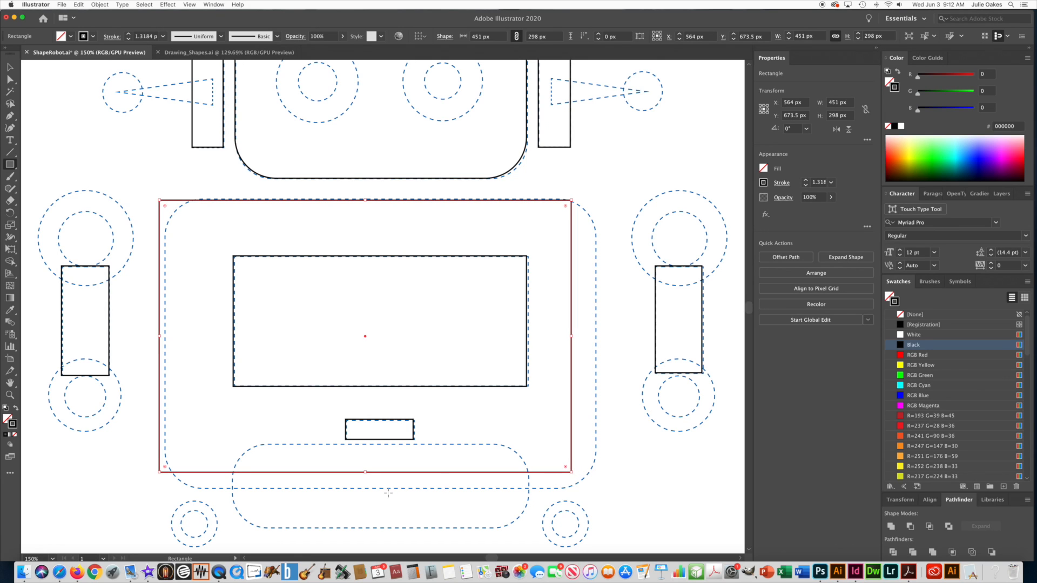
{"action": "key", "text": "v"}
{"action": "left_click", "coordinate": [158, 262]}
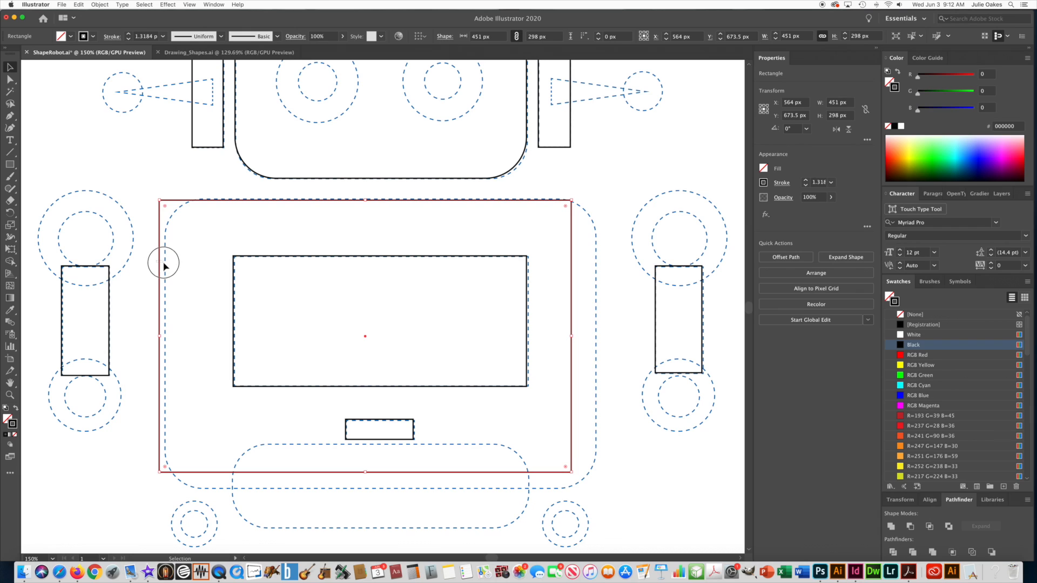
{"action": "left_click", "coordinate": [159, 264]}
{"action": "left_click_drag", "start_coordinate": [158, 264], "coordinate": [164, 266]}
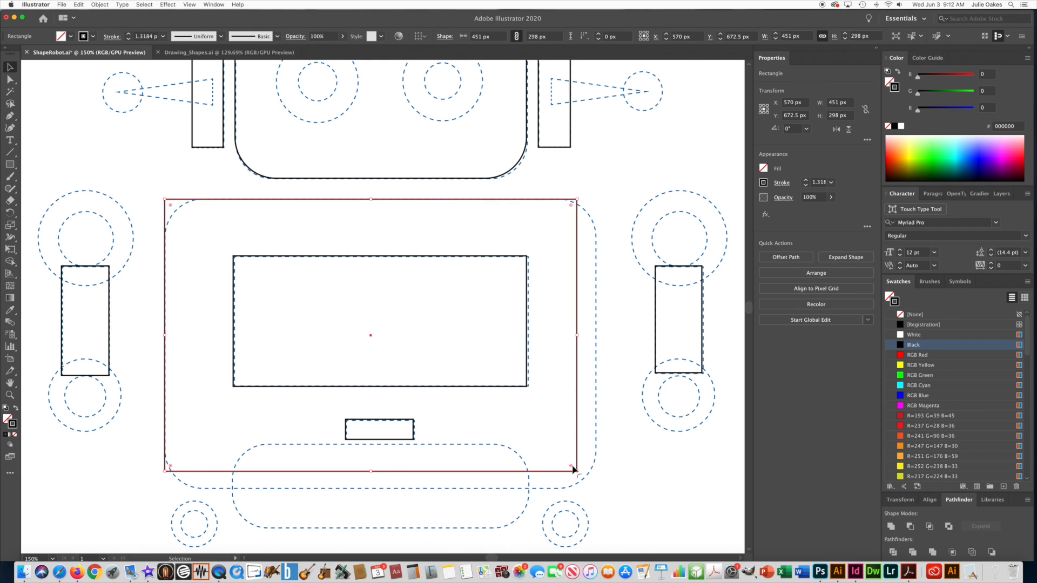
{"action": "left_click_drag", "start_coordinate": [577, 471], "coordinate": [598, 490]}
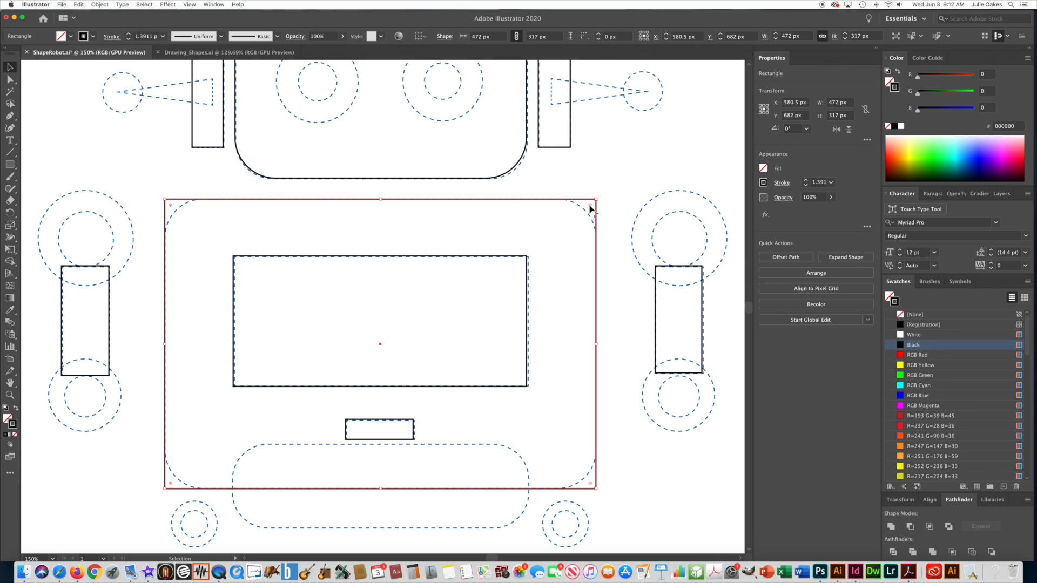
{"action": "left_click_drag", "start_coordinate": [591, 208], "coordinate": [557, 241]}
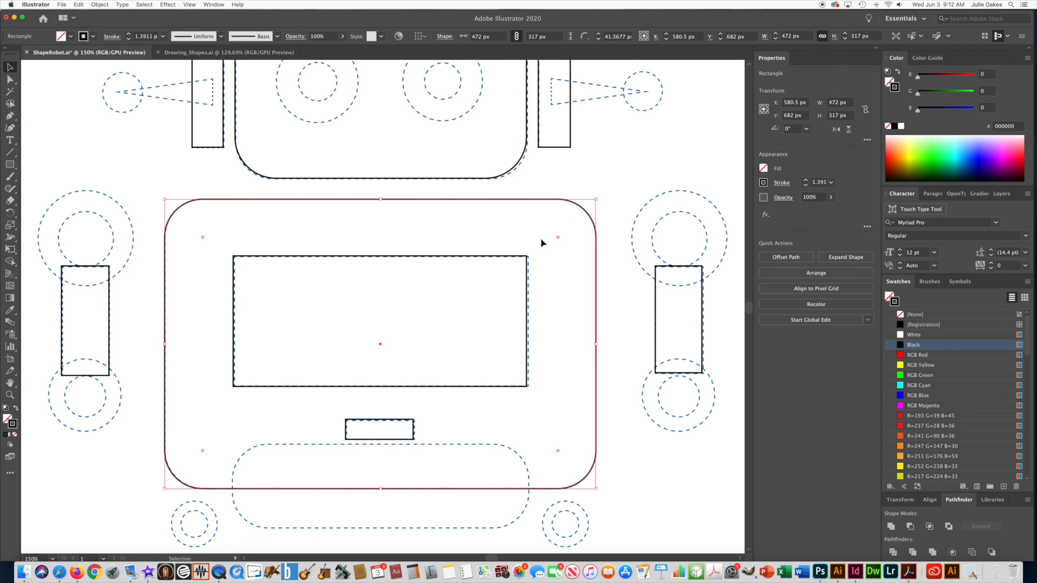
- Draw a rectangle about 326 by 91 px over the hip shape below the torso and round its corners to about 42 px
{"action": "scroll", "coordinate": [292, 302], "scroll_direction": "down", "scroll_amount": 5}
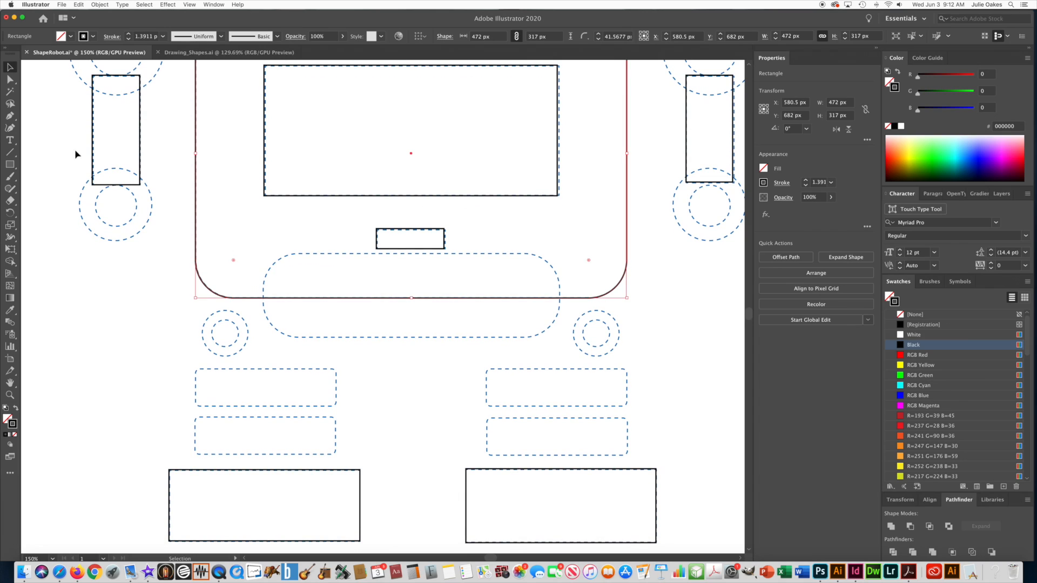
{"action": "left_click", "coordinate": [10, 166]}
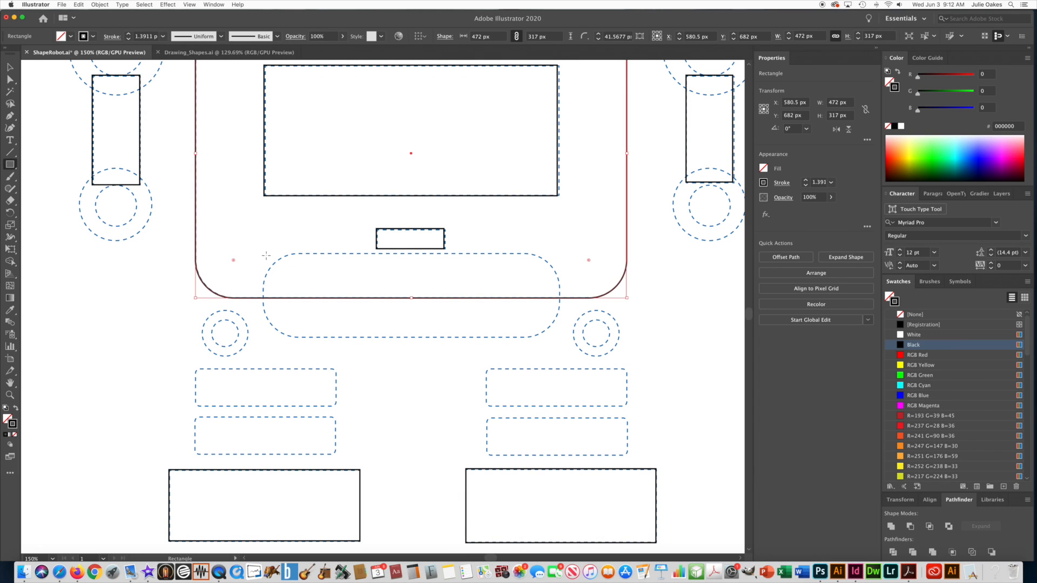
{"action": "left_click_drag", "start_coordinate": [263, 255], "coordinate": [560, 337]}
{"action": "left_click_drag", "start_coordinate": [269, 261], "coordinate": [302, 293]}
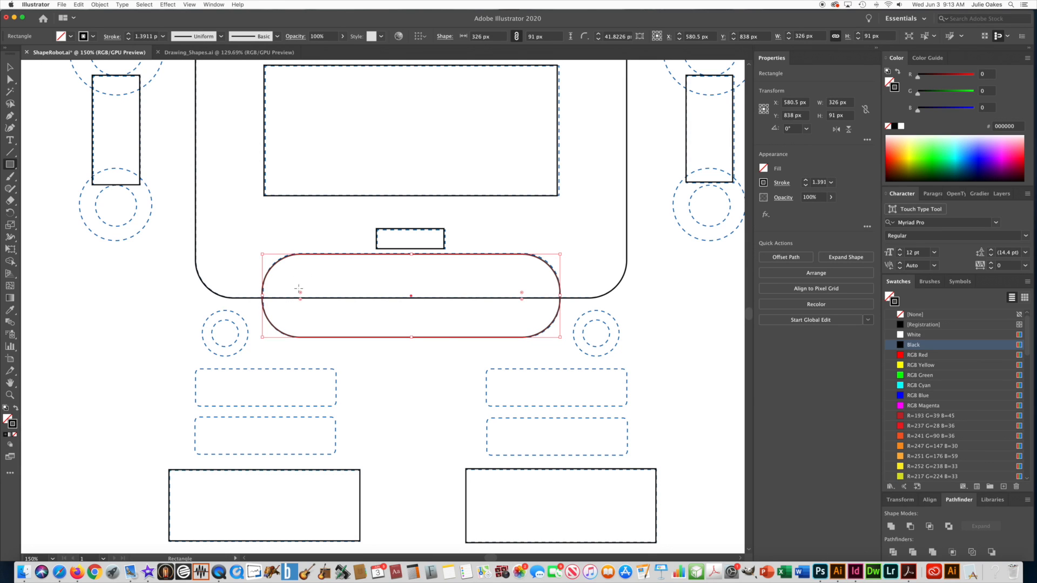
- Draw a rectangle over the left leg's upper bar, round its corners to about 9 px, and widen it to about 155 px
{"action": "left_click_drag", "start_coordinate": [195, 368], "coordinate": [336, 407]}
{"action": "left_click_drag", "start_coordinate": [201, 375], "coordinate": [205, 379]}
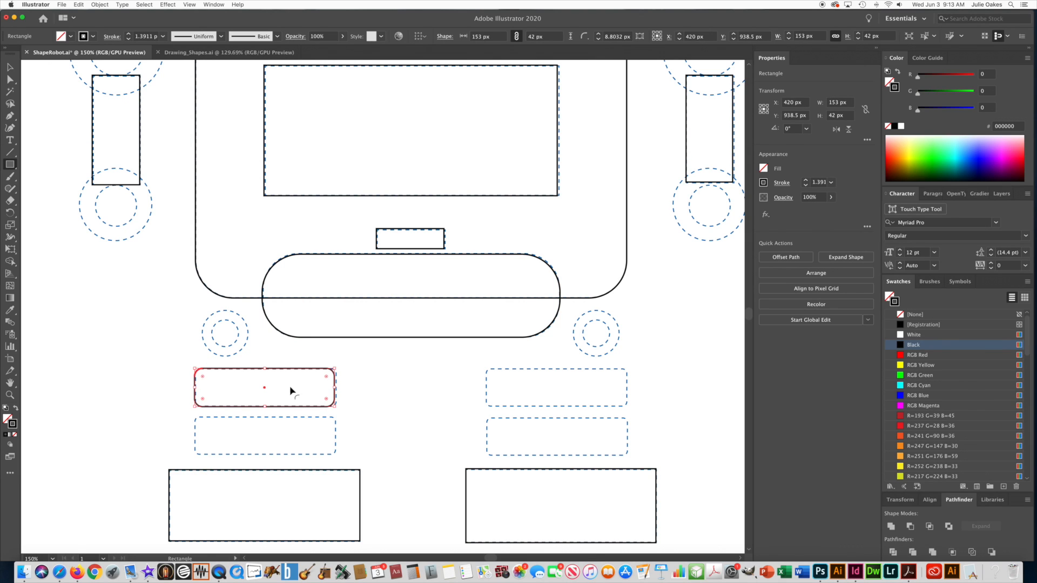
{"action": "left_click_drag", "start_coordinate": [336, 387], "coordinate": [337, 387]}
- Paste three copies of the rounded leg bar and place them over the left leg's lower bar and both right leg bars
{"action": "key", "text": "super+v"}
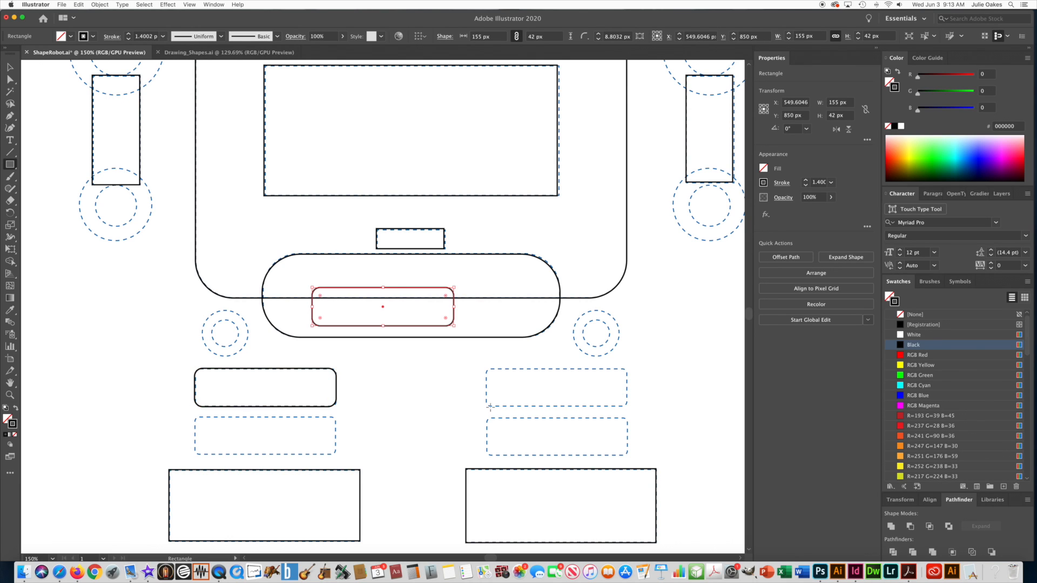
{"action": "left_click", "coordinate": [10, 67]}
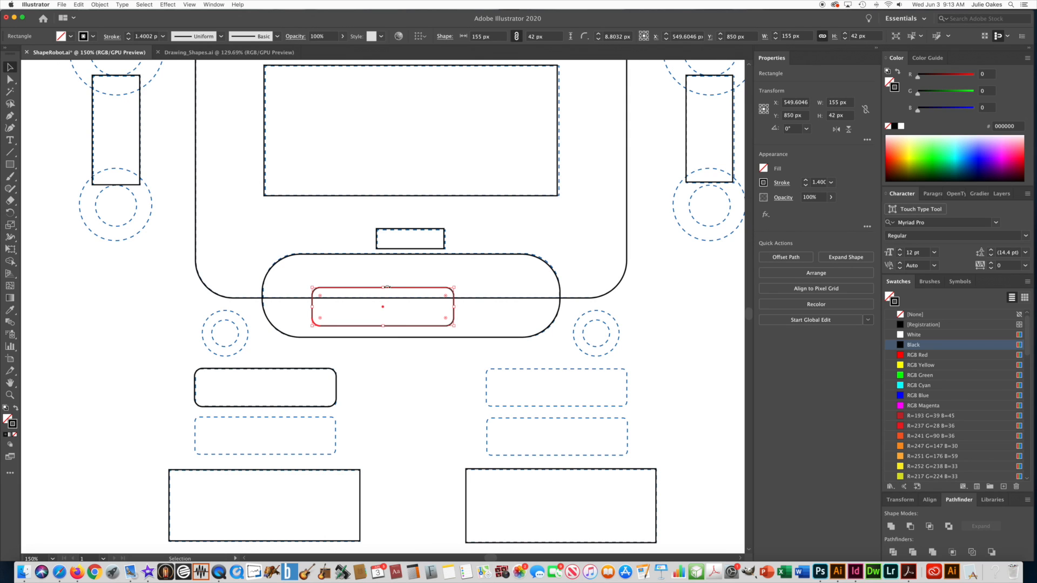
{"action": "left_click_drag", "start_coordinate": [383, 308], "coordinate": [265, 437]}
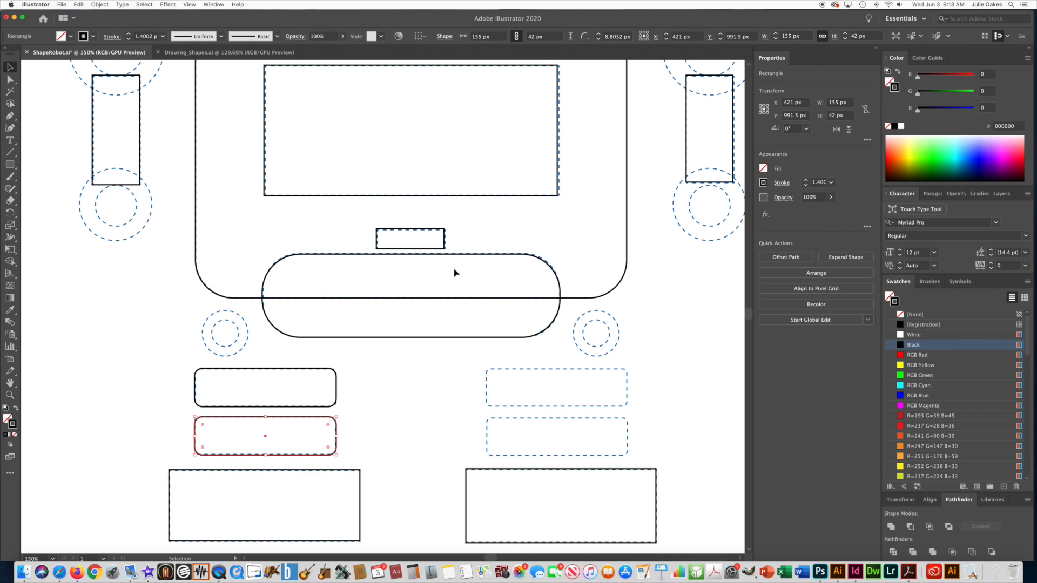
{"action": "key", "text": "super+z"}
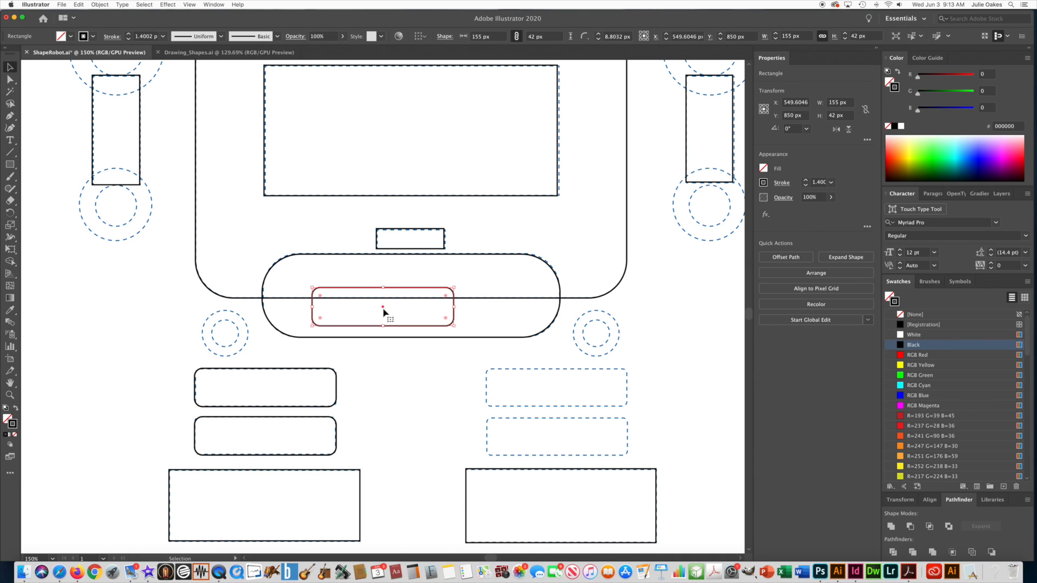
{"action": "left_click_drag", "start_coordinate": [380, 308], "coordinate": [557, 390]}
{"action": "left_click", "coordinate": [453, 323]}
{"action": "left_click_drag", "start_coordinate": [382, 309], "coordinate": [558, 439]}
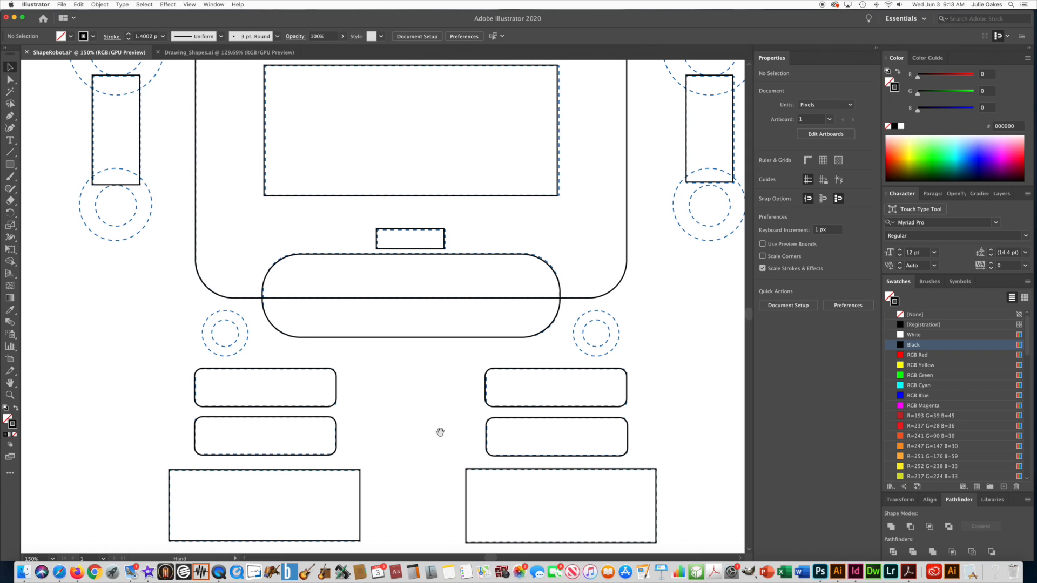
- Draw a circle with the Ellipse tool over the top antenna's ball and fit it to the outline at about 46 px
{"action": "left_click", "coordinate": [437, 427], "text": "alt+super"}
{"action": "left_click", "coordinate": [264, 295], "text": "alt+super"}
{"action": "left_click_drag", "start_coordinate": [310, 282], "coordinate": [273, 423]}
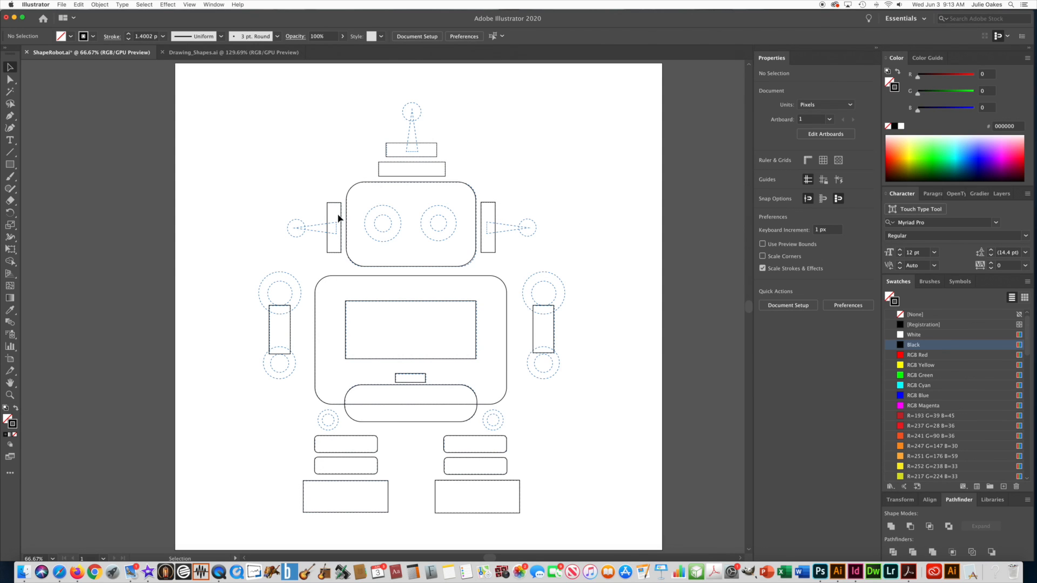
{"action": "key", "text": "super+space"}
{"action": "left_click", "coordinate": [413, 118], "text": "super"}
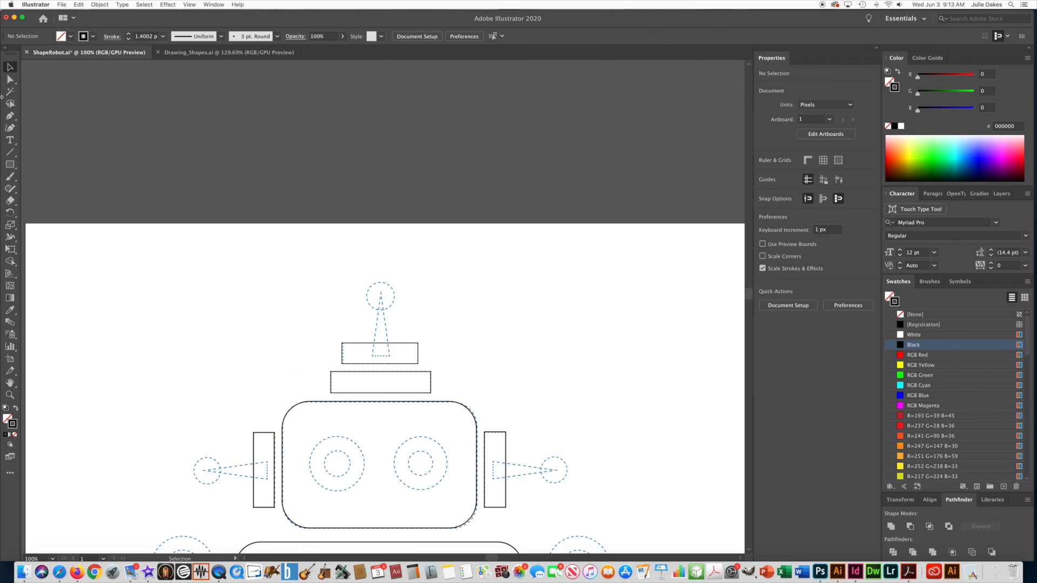
{"action": "left_click", "coordinate": [8, 169]}
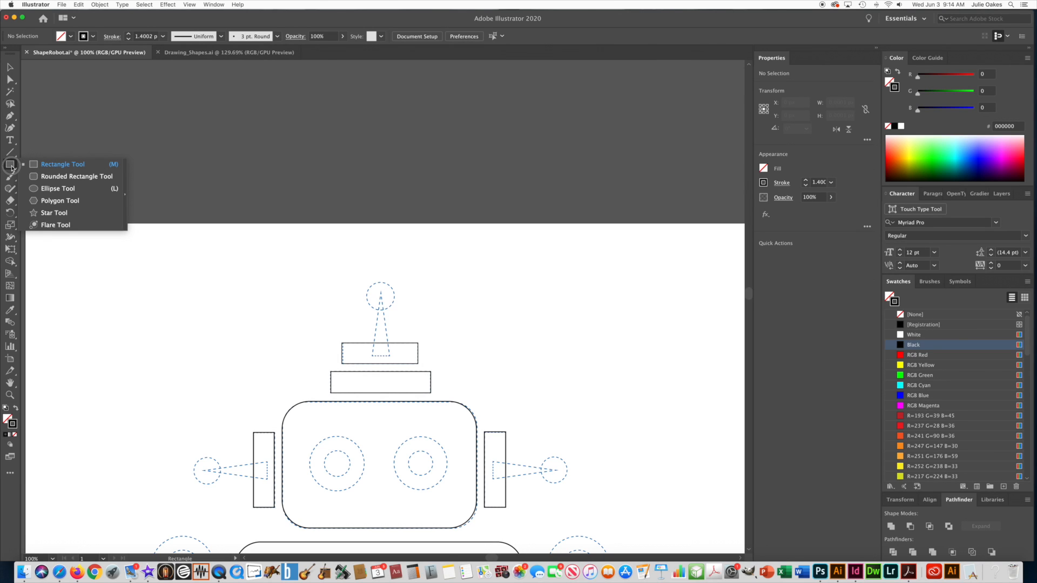
{"action": "left_click", "coordinate": [56, 189]}
{"action": "scroll", "coordinate": [379, 303], "scroll_direction": "up", "scroll_amount": 3}
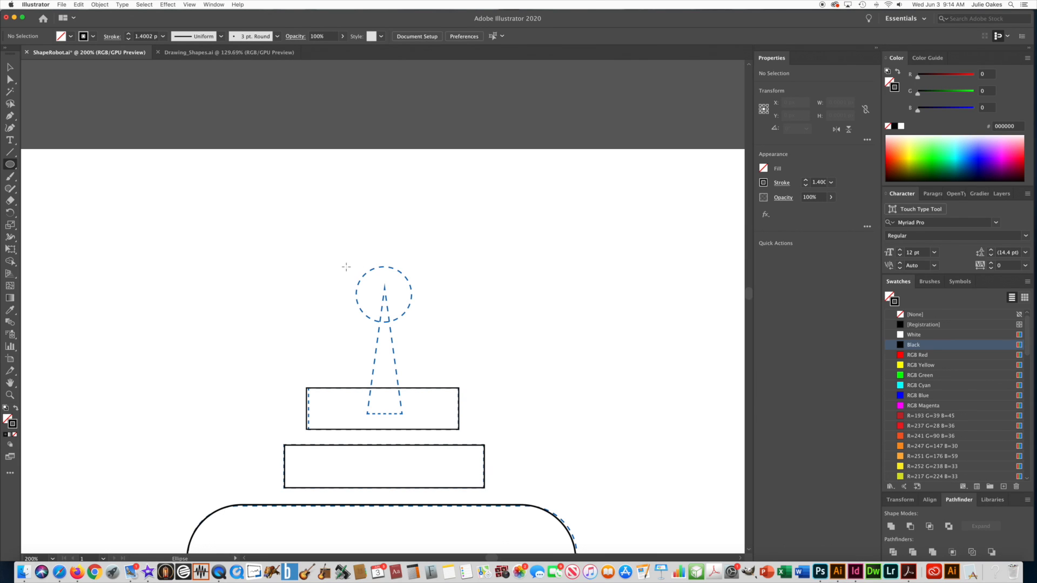
{"action": "left_click_drag", "start_coordinate": [354, 265], "coordinate": [411, 312]}
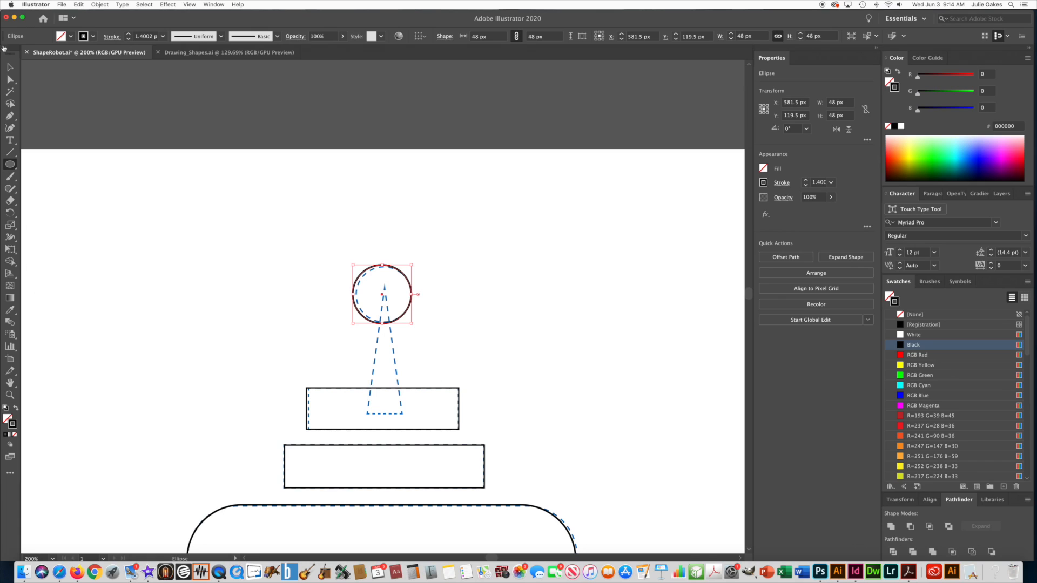
{"action": "left_click", "coordinate": [9, 67]}
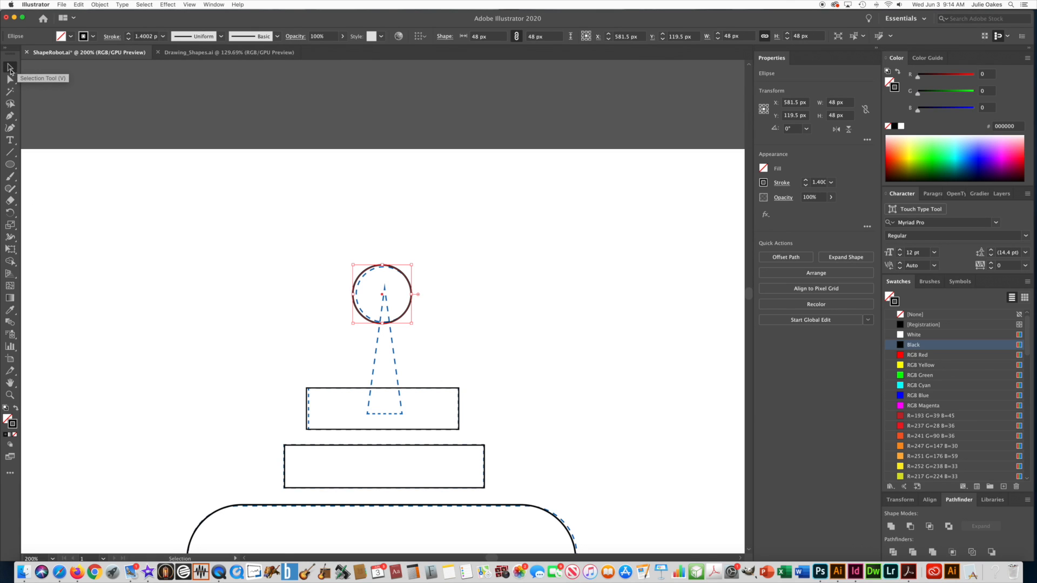
{"action": "left_click_drag", "start_coordinate": [352, 265], "coordinate": [354, 265]}
{"action": "left_click_drag", "start_coordinate": [352, 326], "coordinate": [353, 324]}
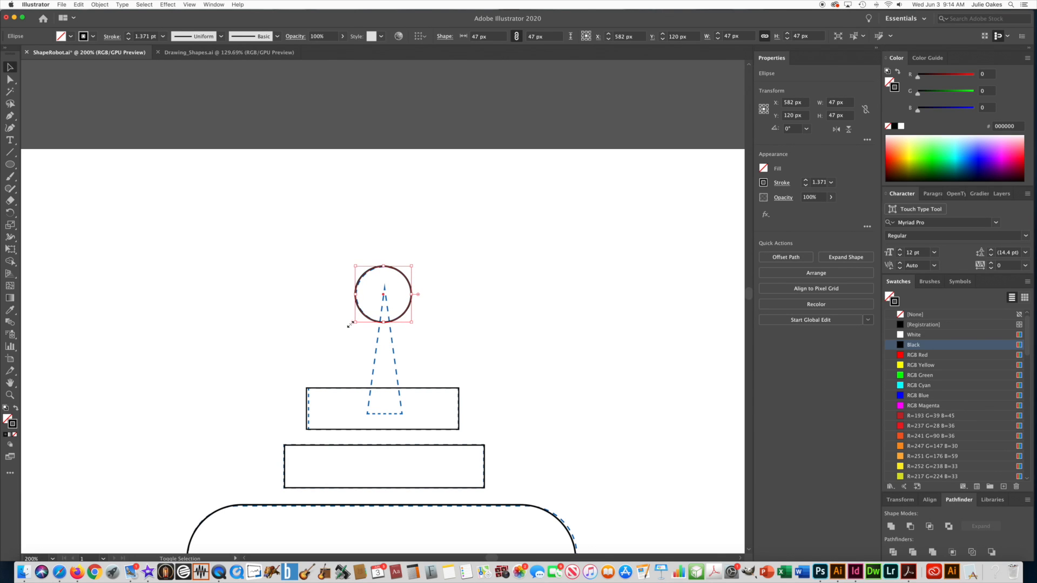
- Draw circles over the inner outlines of both eyes, about 43 px for the left and 39 px for the right
{"action": "left_click_drag", "start_coordinate": [248, 336], "coordinate": [296, 214]}
{"action": "scroll", "coordinate": [270, 248], "scroll_direction": "down", "scroll_amount": 5}
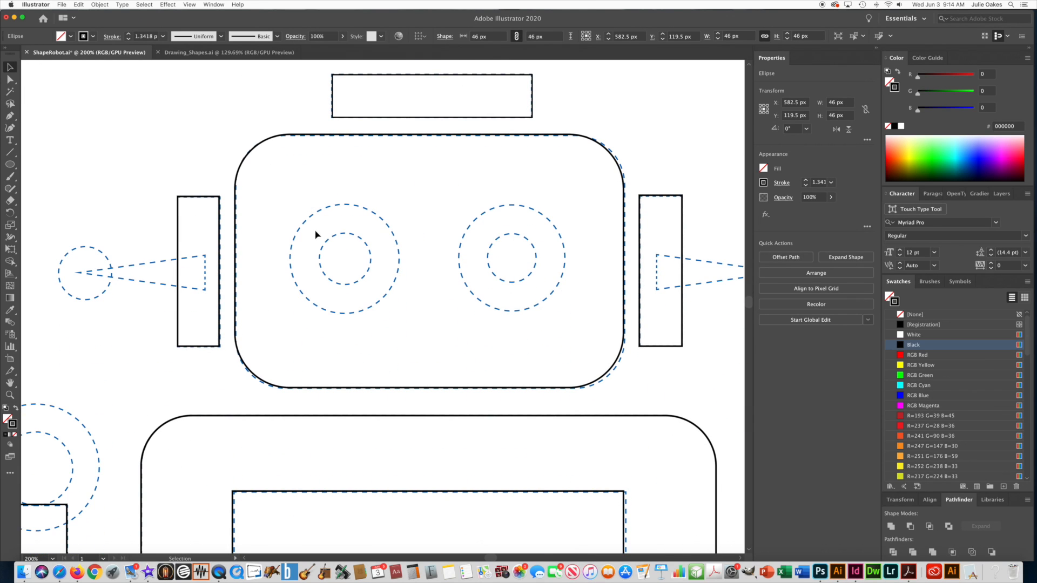
{"action": "left_click", "coordinate": [10, 165]}
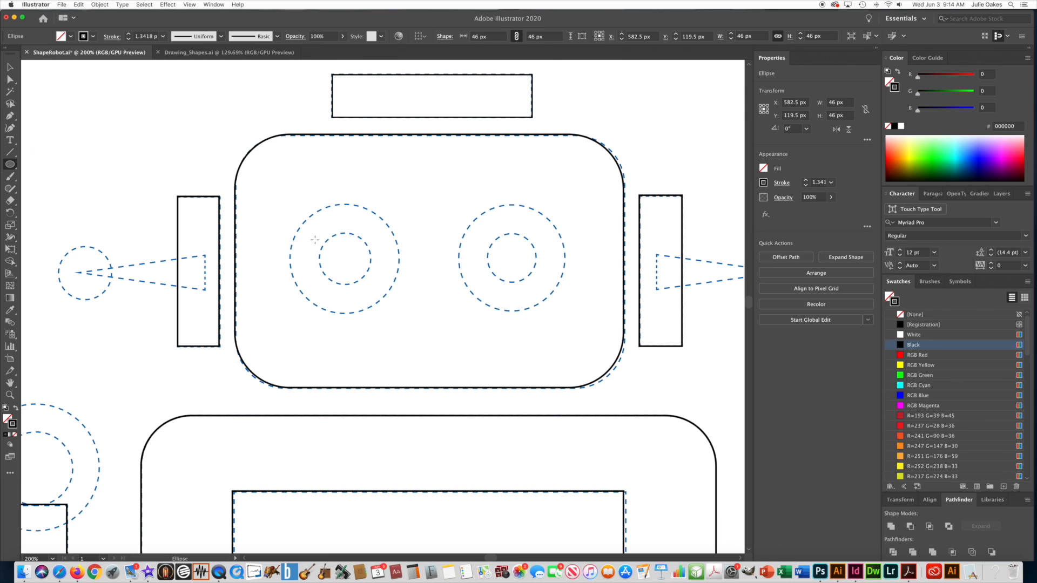
{"action": "left_click_drag", "start_coordinate": [319, 233], "coordinate": [370, 281]}
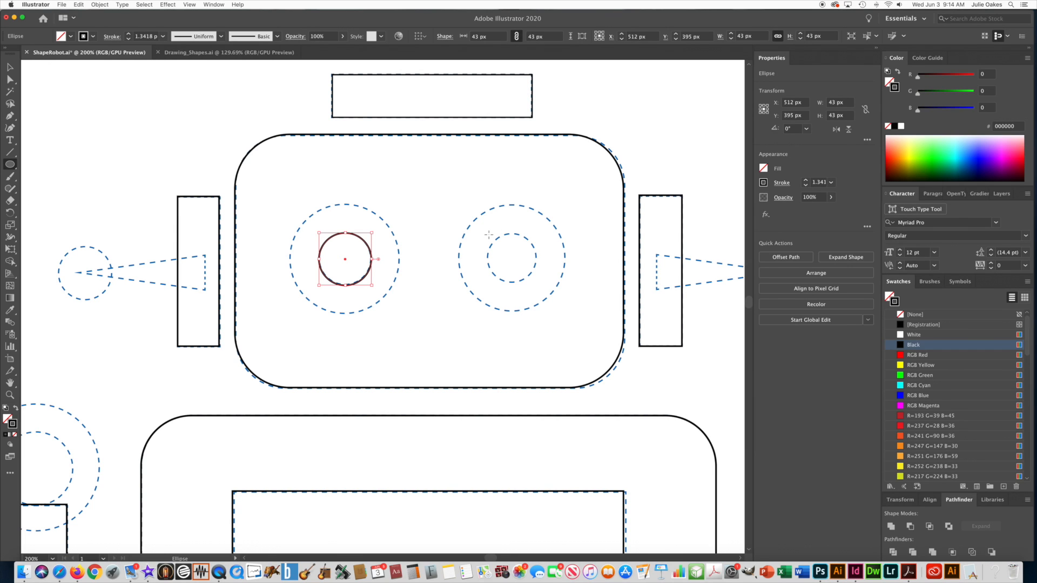
{"action": "left_click_drag", "start_coordinate": [489, 235], "coordinate": [536, 277]}
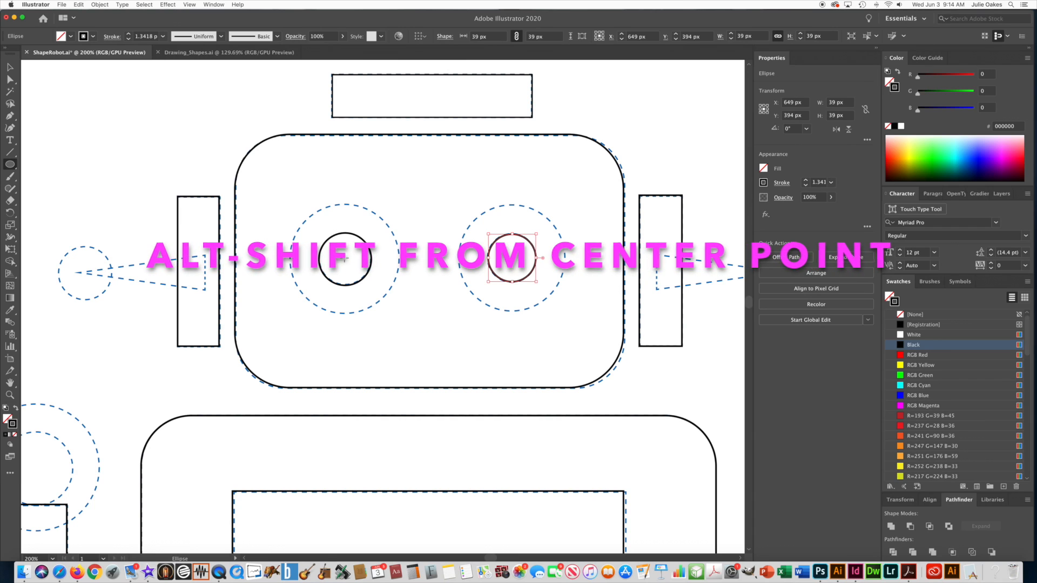
- Draw centered circles over both outer eye outlines, about 90 px left and 88 px right, and refit the left one to its outline
{"action": "left_click_drag", "start_coordinate": [345, 258], "coordinate": [290, 237]}
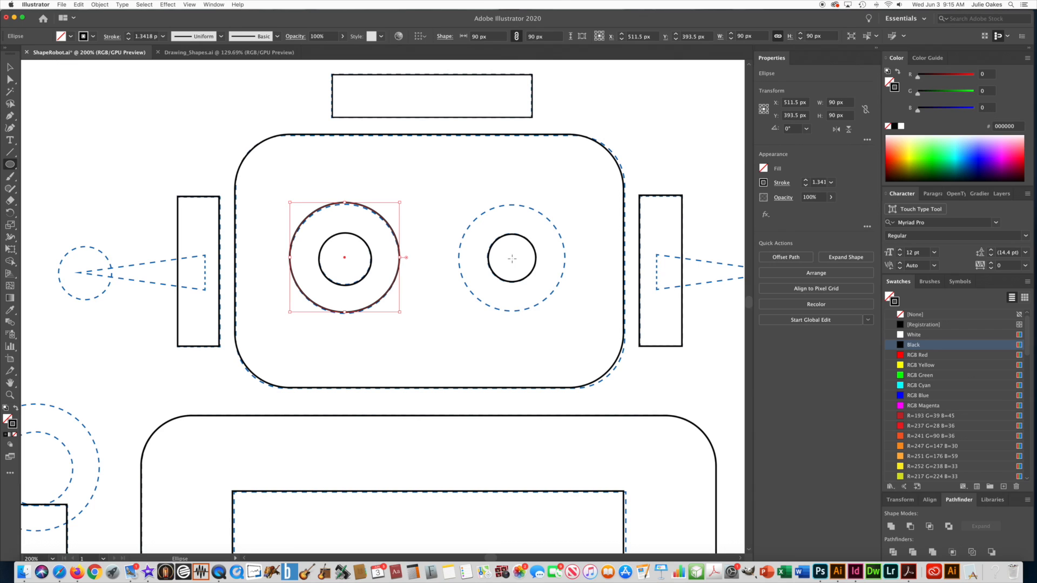
{"action": "left_click_drag", "start_coordinate": [512, 259], "coordinate": [458, 244]}
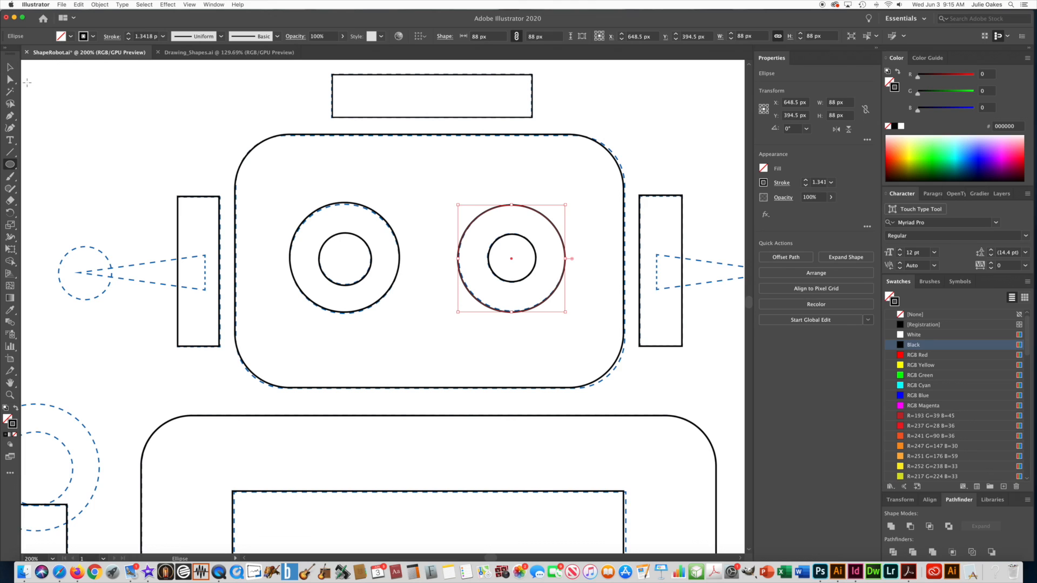
{"action": "key", "text": "v"}
{"action": "left_click", "coordinate": [335, 205]}
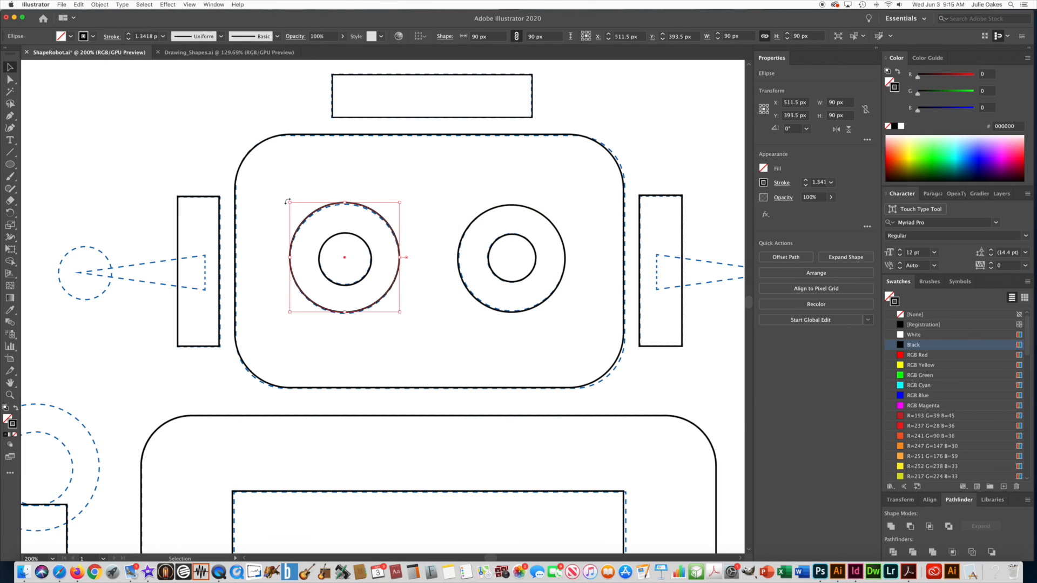
{"action": "left_click_drag", "start_coordinate": [290, 203], "coordinate": [291, 205]}
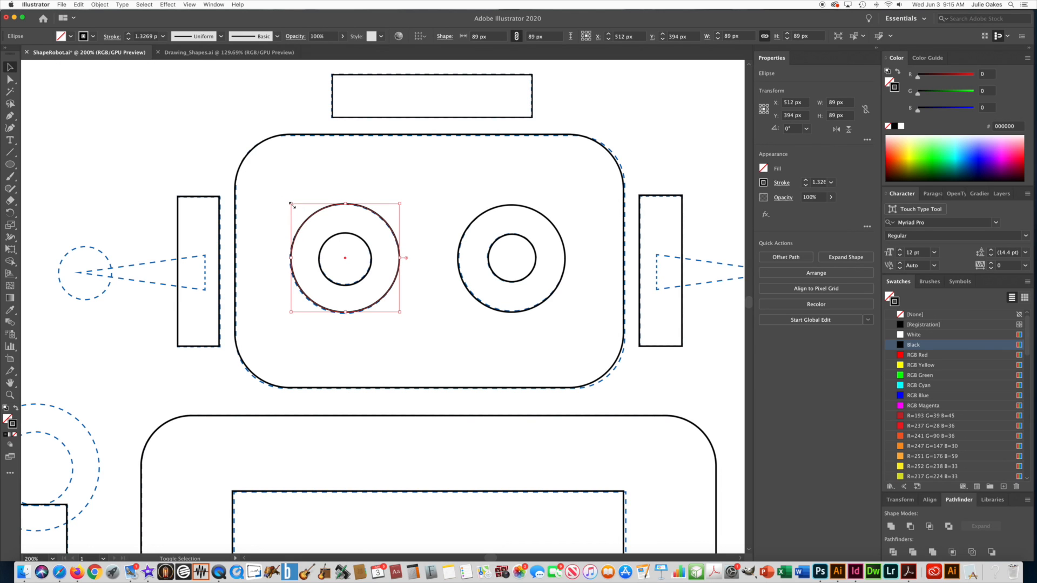
{"action": "left_click_drag", "start_coordinate": [291, 313], "coordinate": [289, 314]}
{"action": "left_click", "coordinate": [472, 330]}
- Draw a circle over the left antenna's ball and fit it to the outline at about 44 px
{"action": "key", "text": "space"}
{"action": "left_click_drag", "start_coordinate": [234, 320], "coordinate": [381, 312]}
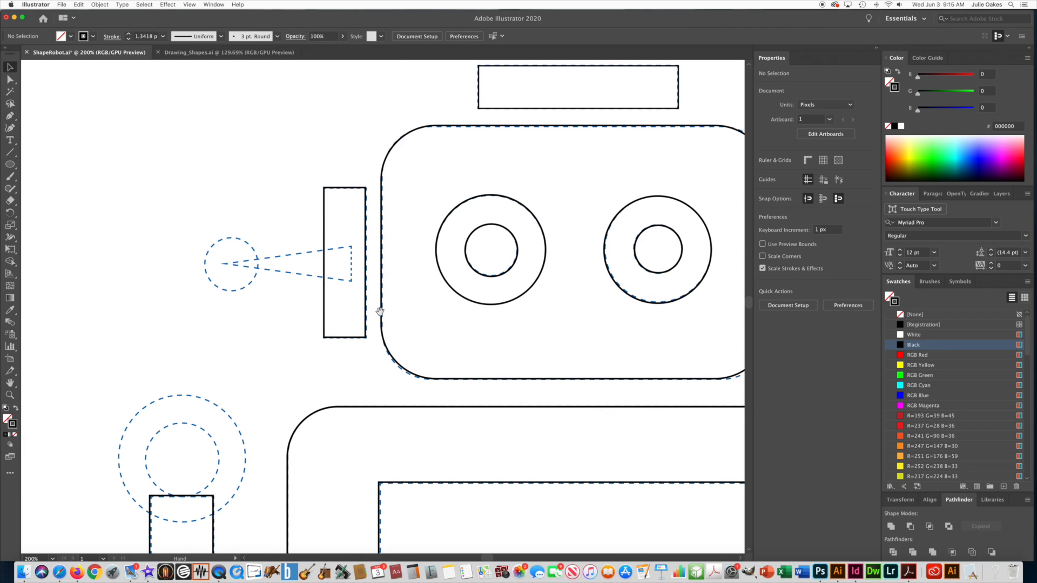
{"action": "left_click", "coordinate": [10, 165]}
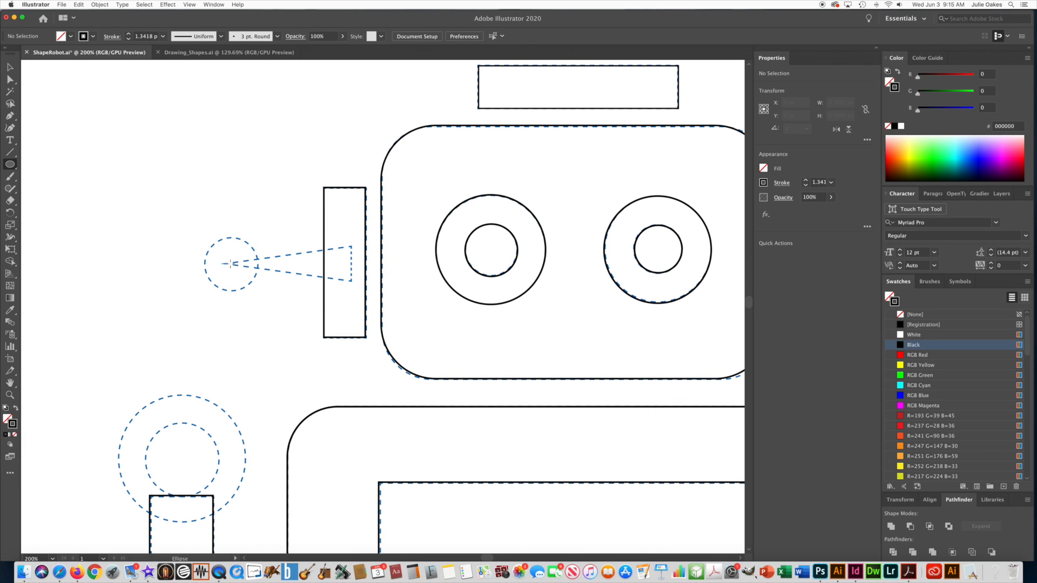
{"action": "left_click_drag", "start_coordinate": [231, 264], "coordinate": [202, 235]}
{"action": "key", "text": "v"}
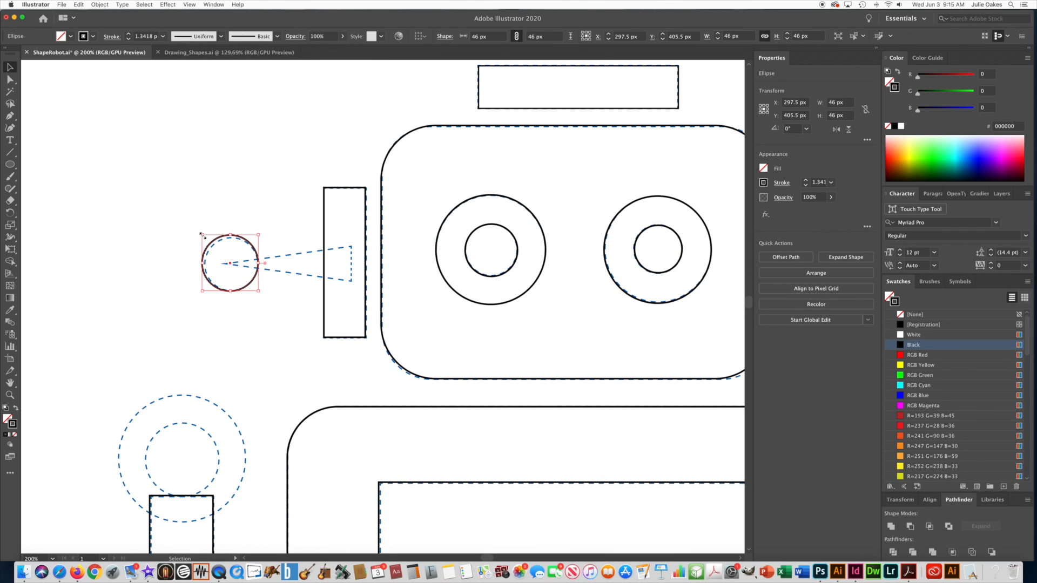
{"action": "left_click_drag", "start_coordinate": [201, 234], "coordinate": [205, 238]}
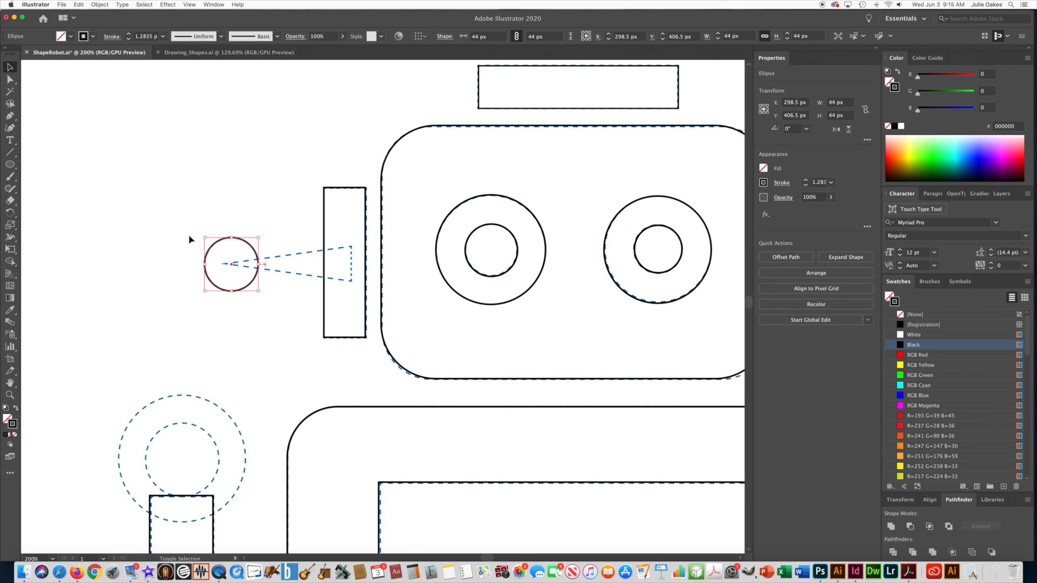
{"action": "left_click", "coordinate": [281, 225]}
- Draw a circle about 44 px wide over the right antenna's ball and adjust it to the outline
{"action": "key", "text": "space"}
{"action": "left_click", "coordinate": [335, 246], "text": "alt+super"}
{"action": "left_click_drag", "start_coordinate": [434, 246], "coordinate": [113, 221]}
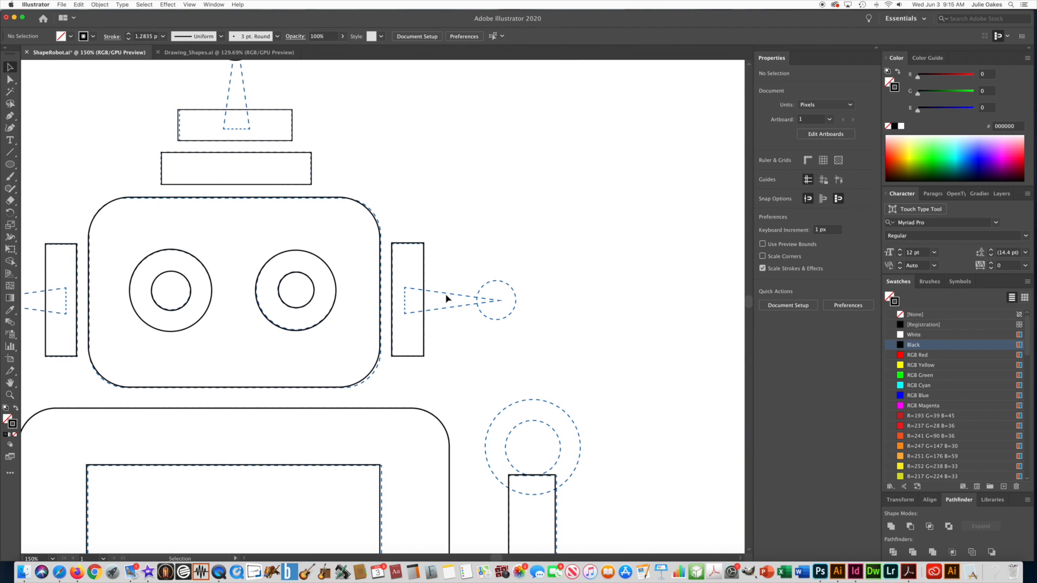
{"action": "left_click", "coordinate": [10, 165]}
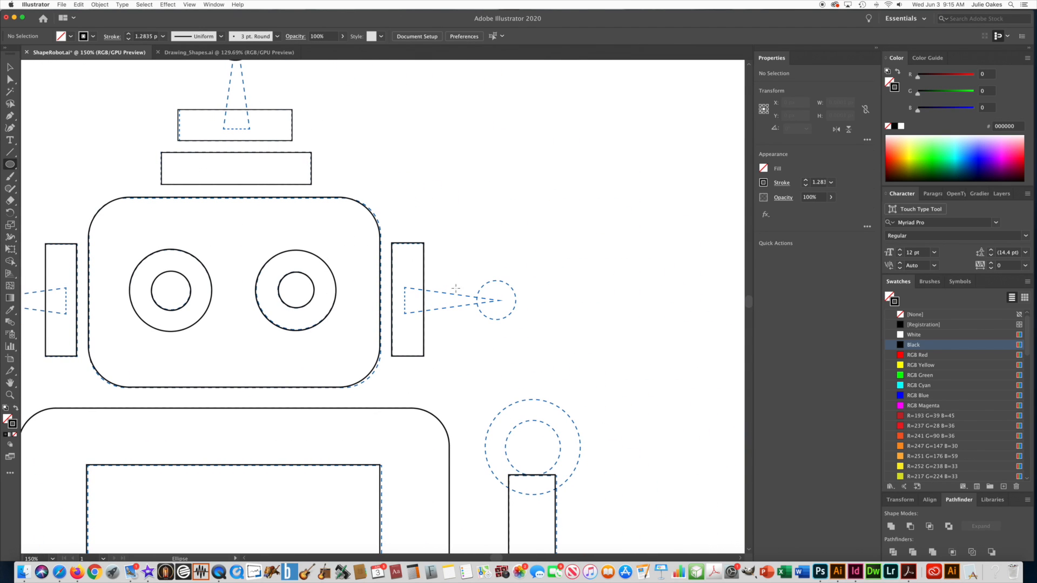
{"action": "left_click_drag", "start_coordinate": [498, 301], "coordinate": [518, 321]}
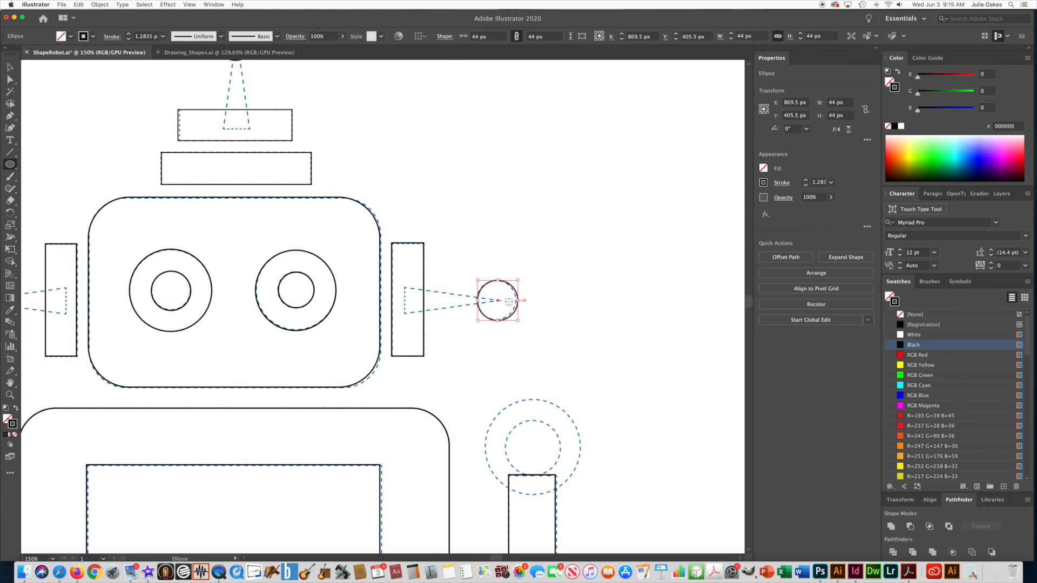
{"action": "key", "text": "v"}
{"action": "left_click_drag", "start_coordinate": [519, 323], "coordinate": [519, 324]}
{"action": "left_click", "coordinate": [536, 321]}
- Draw a circle from the center of the left shoulder over its outer outline and fit it to about 106 px
{"action": "left_click_drag", "start_coordinate": [487, 355], "coordinate": [686, 192]}
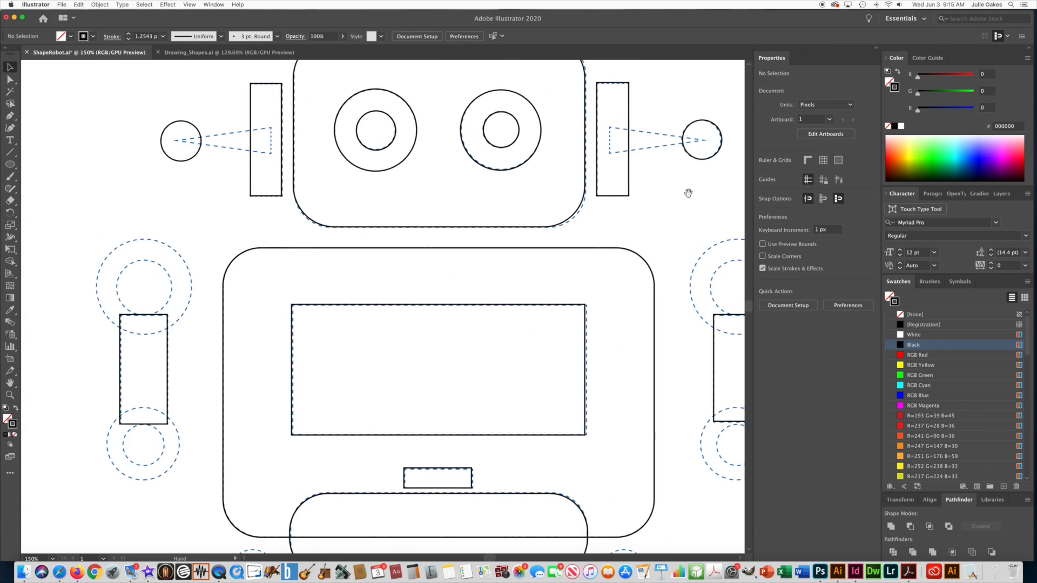
{"action": "left_click_drag", "start_coordinate": [189, 415], "coordinate": [331, 331]}
{"action": "left_click", "coordinate": [10, 164]}
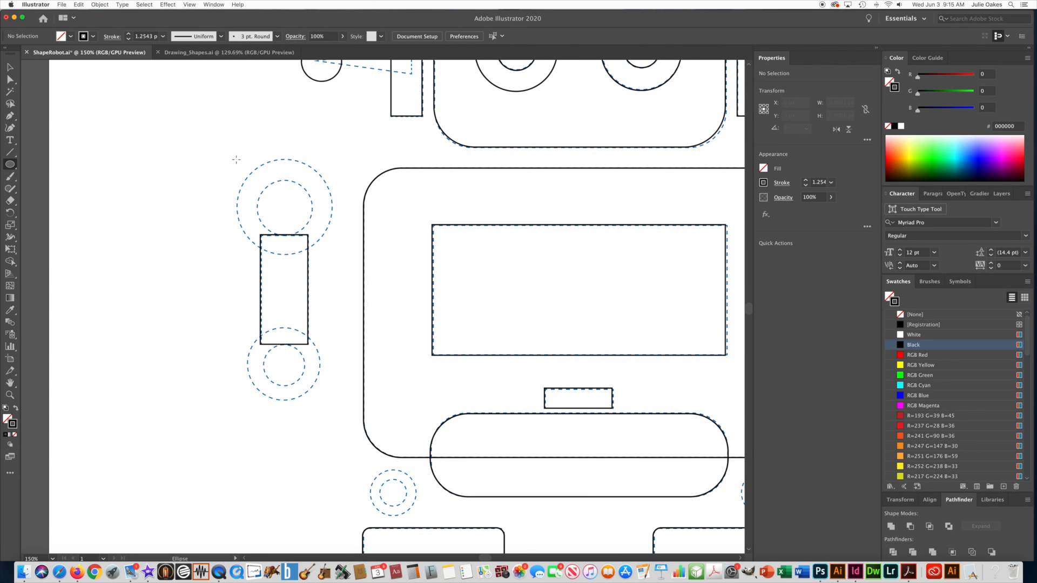
{"action": "left_click_drag", "start_coordinate": [284, 207], "coordinate": [334, 250]}
{"action": "left_click", "coordinate": [9, 67]}
{"action": "left_click_drag", "start_coordinate": [236, 257], "coordinate": [235, 257]}
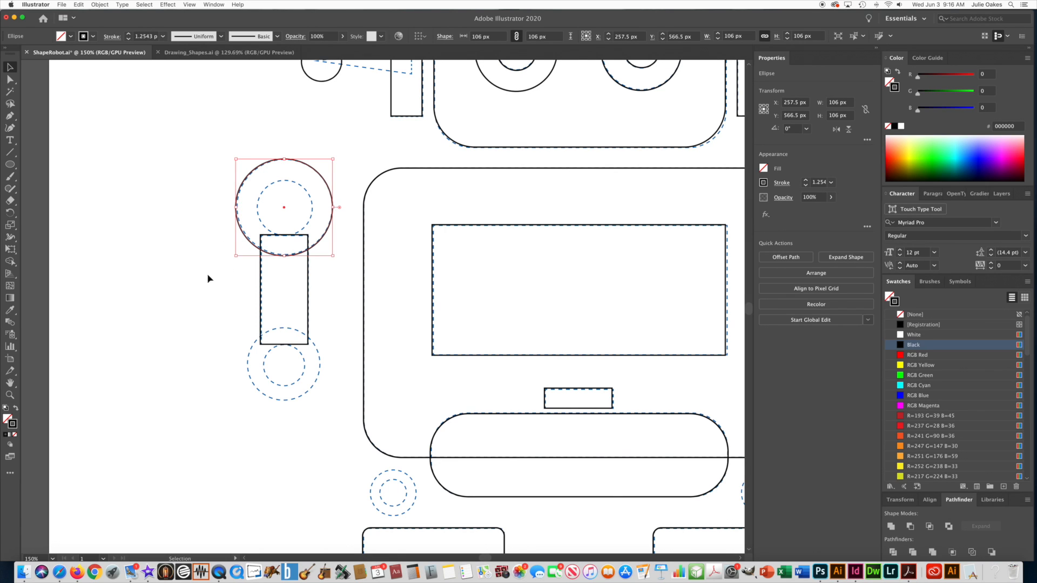
- Draw a circle over the left shoulder's inner outline and fit it to about 60 px
{"action": "left_click", "coordinate": [10, 164]}
{"action": "left_click_drag", "start_coordinate": [260, 181], "coordinate": [314, 232]}
{"action": "left_click", "coordinate": [10, 67]}
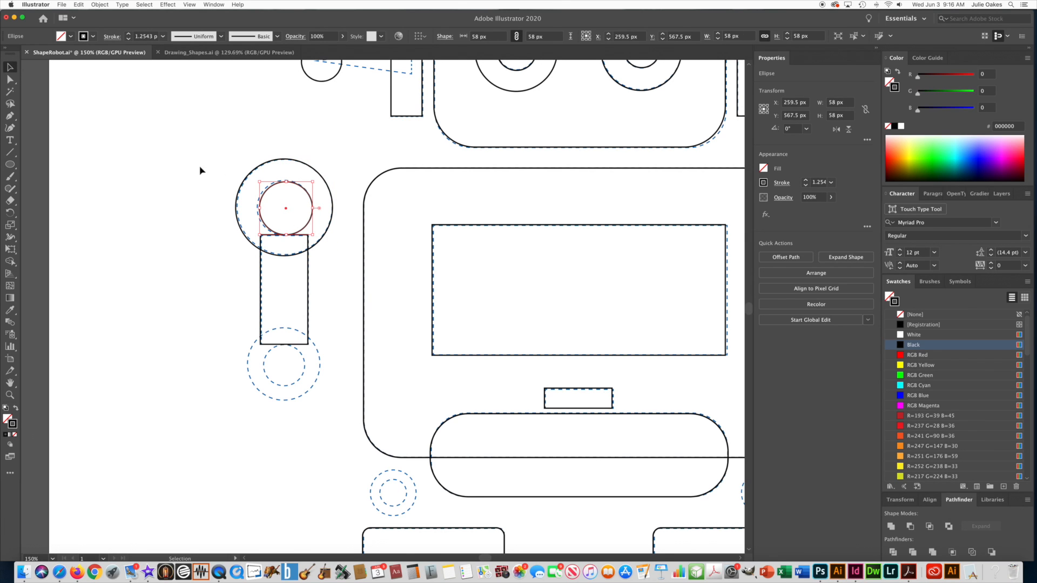
{"action": "left_click_drag", "start_coordinate": [259, 181], "coordinate": [259, 182]}
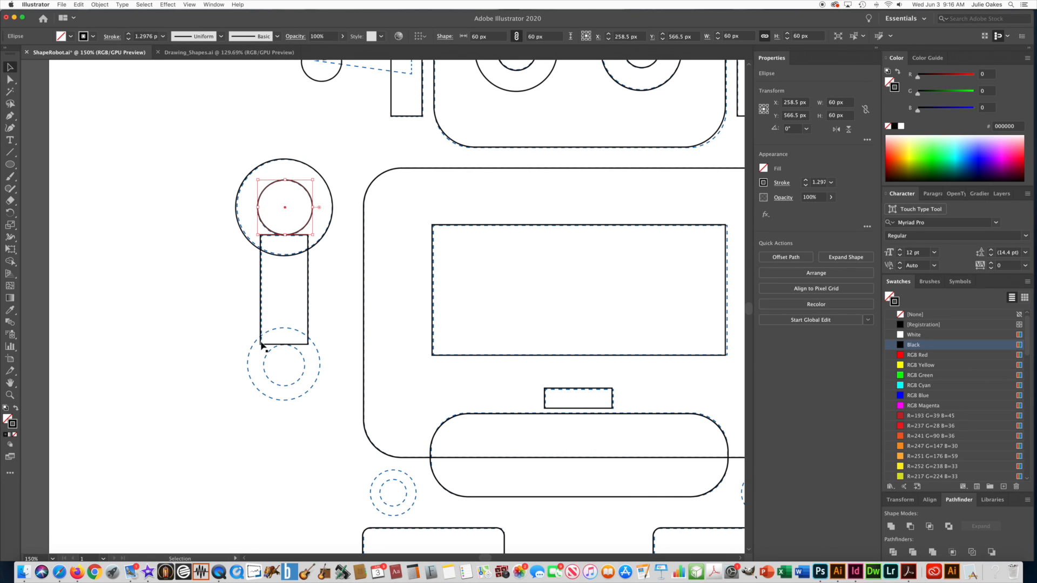
- Draw a circle about 79 px wide over the outer outline at the left arm's lower end and nudge it into alignment
{"action": "left_click", "coordinate": [9, 165]}
{"action": "left_click_drag", "start_coordinate": [247, 332], "coordinate": [319, 400]}
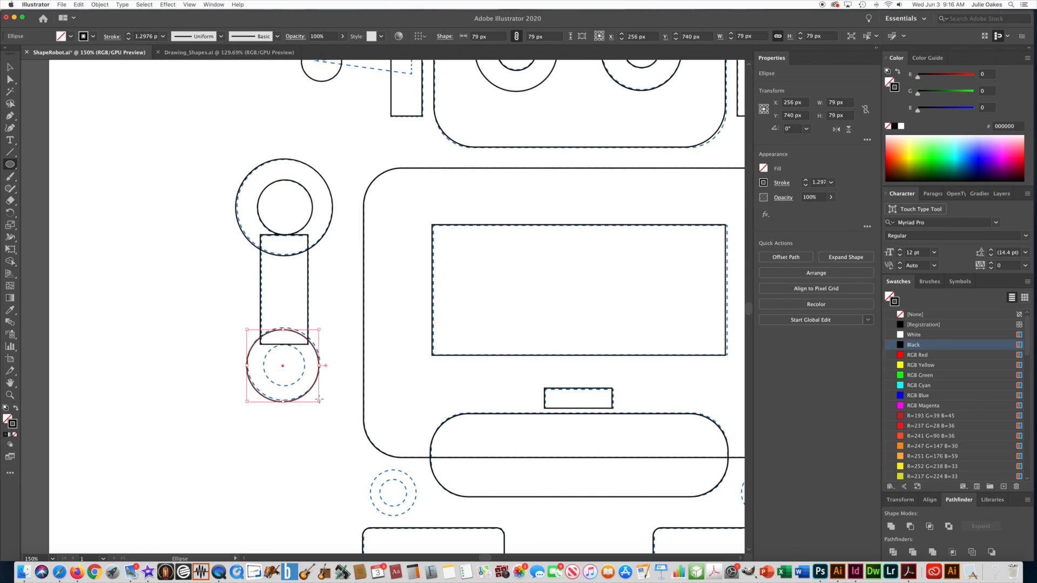
{"action": "key", "text": "Down"}
{"action": "key", "text": "Down"}
{"action": "key", "text": "Down"}
{"action": "key", "text": "Down"}
{"action": "key", "text": "Down"}
{"action": "key", "text": "Down"}
{"action": "key", "text": "Down"}
{"action": "key", "text": "Up"}
{"action": "key", "text": "Up"}
{"action": "key", "text": "Up"}
{"action": "key", "text": "Up"}
{"action": "key", "text": "Up"}
{"action": "key", "text": "Up"}
{"action": "key", "text": "Up"}
{"action": "key", "text": "Up"}
{"action": "key", "text": "Up"}
{"action": "key", "text": "Up"}
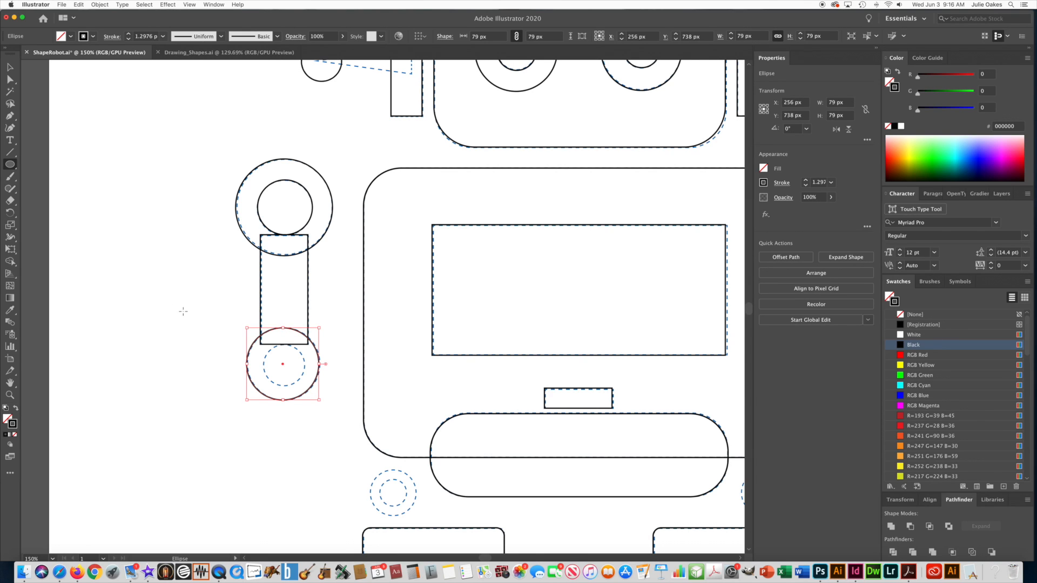
- Draw a circle over the inner outline at the left arm's lower end and fit it to about 46 px
{"action": "left_click_drag", "start_coordinate": [261, 344], "coordinate": [306, 386]}
{"action": "key", "text": "Right"}
{"action": "left_click", "coordinate": [10, 67]}
{"action": "left_click_drag", "start_coordinate": [261, 342], "coordinate": [306, 344]}
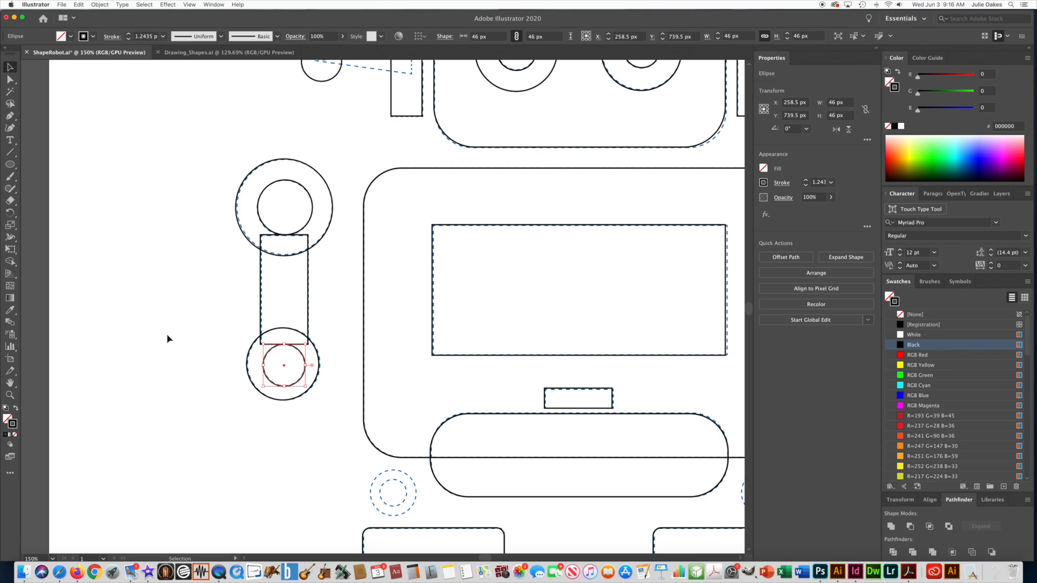
- Resize the left shoulder's outer circle slightly to match its dashed outline
{"action": "left_click", "coordinate": [238, 216]}
{"action": "left_click_drag", "start_coordinate": [236, 256], "coordinate": [233, 254]}
{"action": "left_click", "coordinate": [192, 262]}
- Draw circles over the right shoulder's outer and inner outlines, fitted to about 106 px and 61 px
{"action": "left_click_drag", "start_coordinate": [525, 265], "coordinate": [226, 238]}
{"action": "key", "text": "super+minus"}
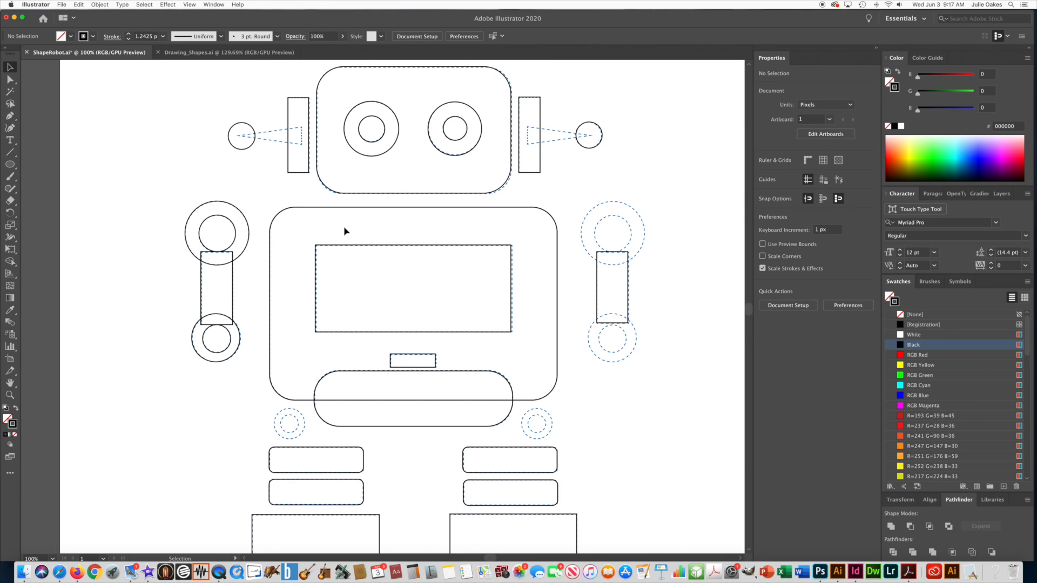
{"action": "left_click", "coordinate": [620, 243], "text": "super"}
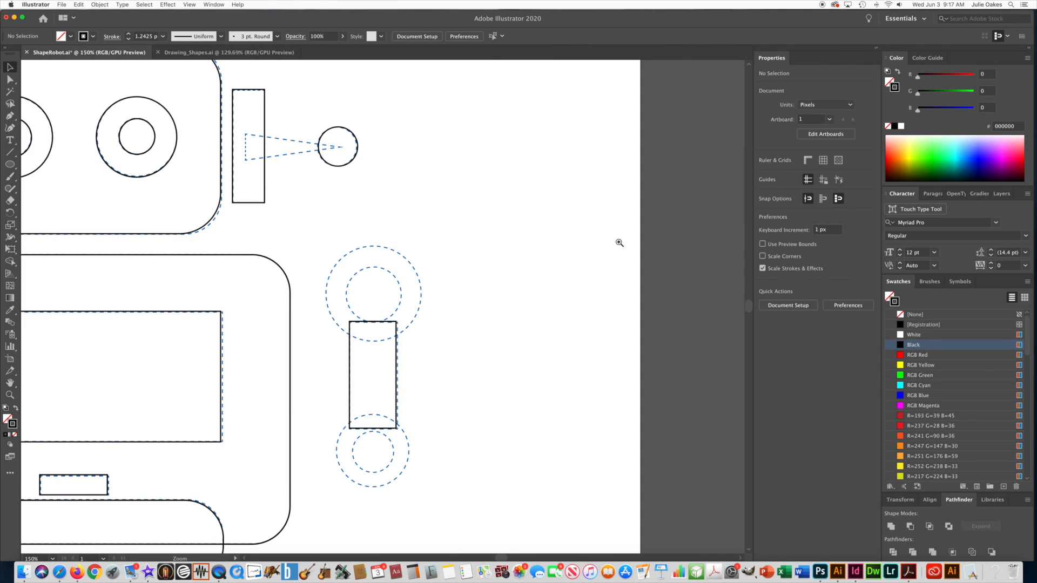
{"action": "left_click", "coordinate": [10, 165]}
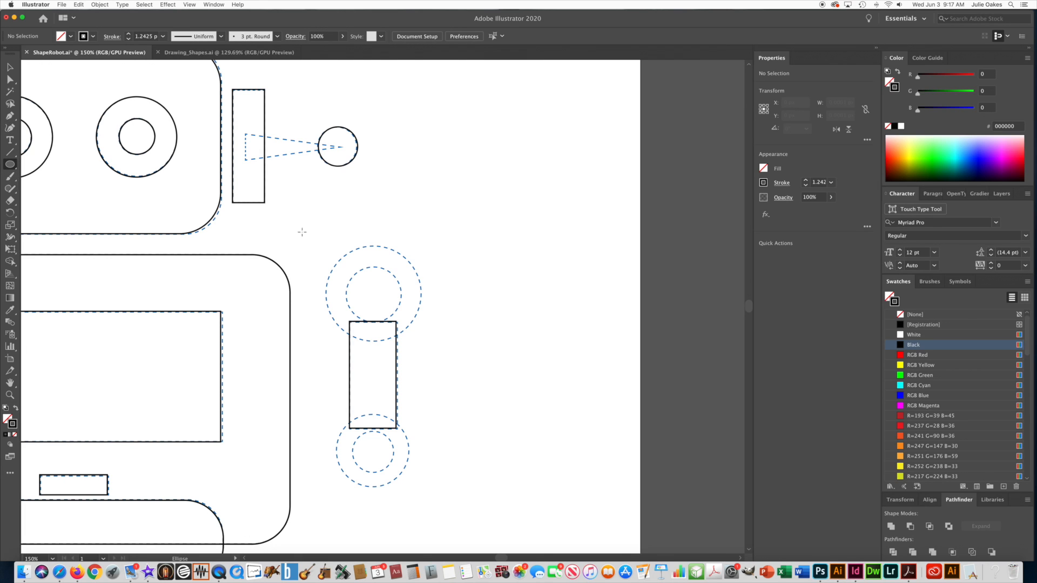
{"action": "left_click_drag", "start_coordinate": [330, 252], "coordinate": [421, 341]}
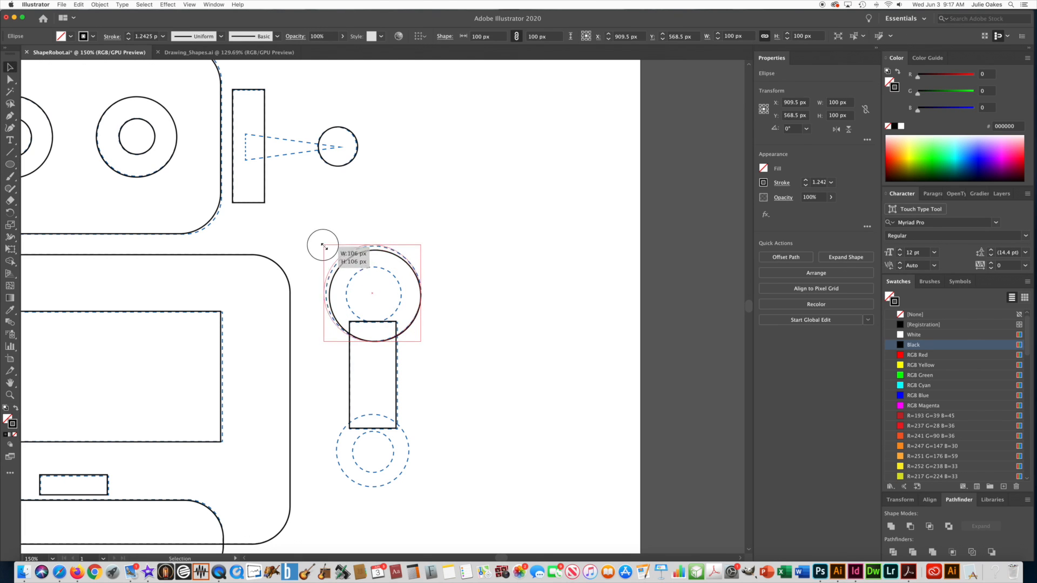
{"action": "left_click_drag", "start_coordinate": [373, 294], "coordinate": [345, 323]}
{"action": "left_click_drag", "start_coordinate": [346, 323], "coordinate": [416, 126]}
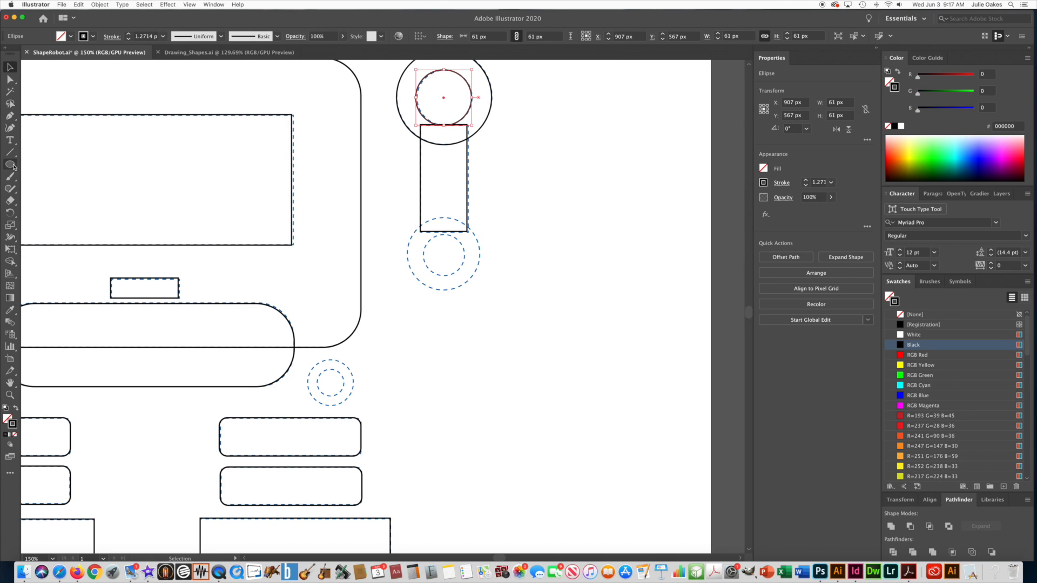
- Draw circles over the outer and inner dashed outlines at the right arm's lower end
{"action": "left_click_drag", "start_coordinate": [407, 218], "coordinate": [480, 290]}
{"action": "left_click_drag", "start_coordinate": [424, 235], "coordinate": [464, 276]}
- Draw circles over the right hip joint's outer and inner outlines and adjust them to match the dashed template
{"action": "left_click_drag", "start_coordinate": [299, 327], "coordinate": [398, 206]}
{"action": "left_click_drag", "start_coordinate": [407, 238], "coordinate": [452, 286]}
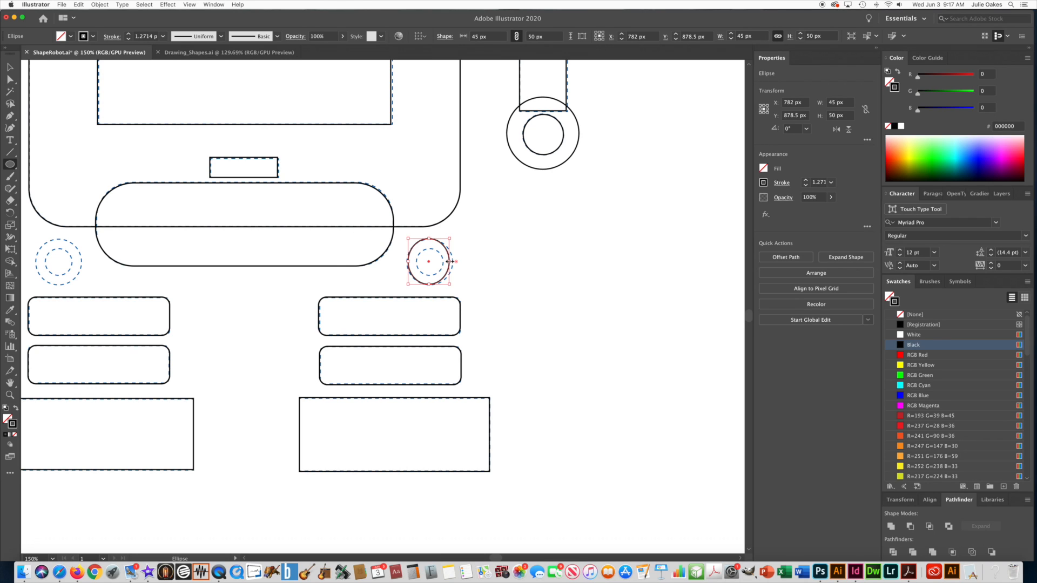
{"action": "mouse_move", "coordinate": [451, 261]}
{"action": "left_mouse_down"}
{"action": "mouse_move", "coordinate": [407, 263]}
{"action": "mouse_move", "coordinate": [440, 272]}
{"action": "left_mouse_up"}
{"action": "left_click_drag", "start_coordinate": [211, 249], "coordinate": [301, 249]}
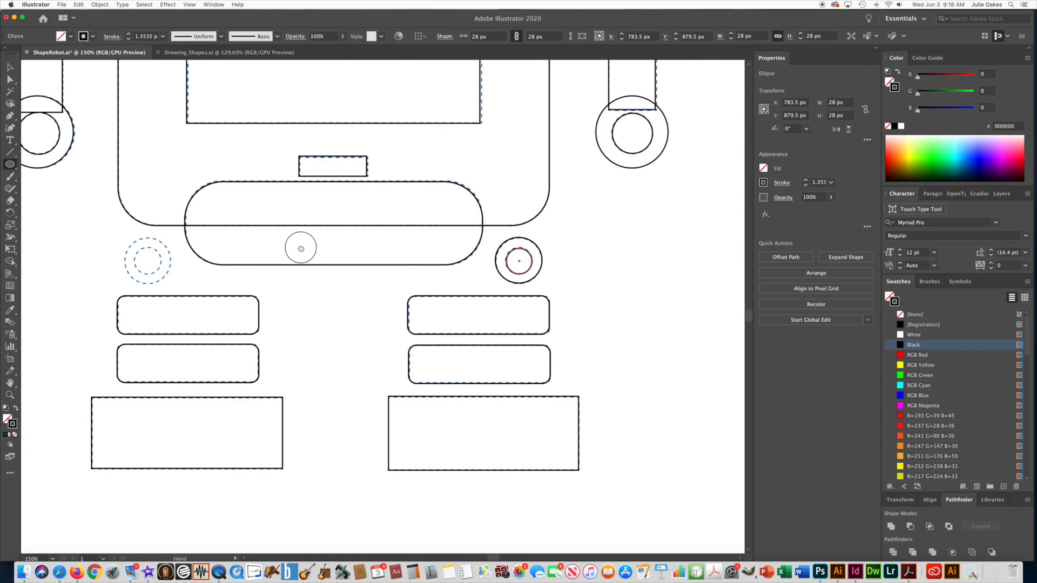
{"action": "left_click", "coordinate": [514, 262], "text": "super"}
{"action": "left_click", "coordinate": [359, 291], "text": "super"}
{"action": "key", "text": "v"}
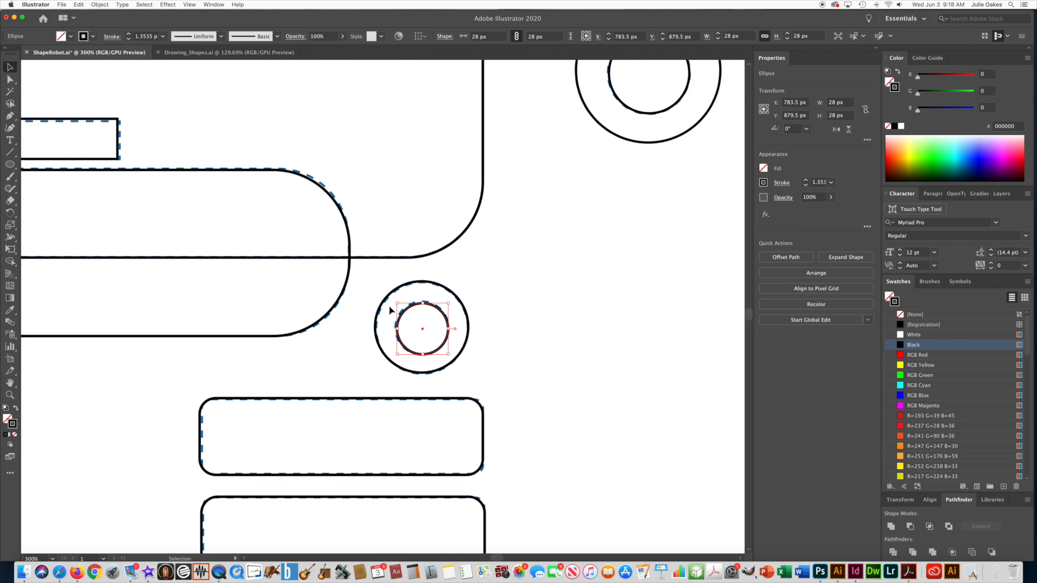
{"action": "left_click", "coordinate": [294, 359]}
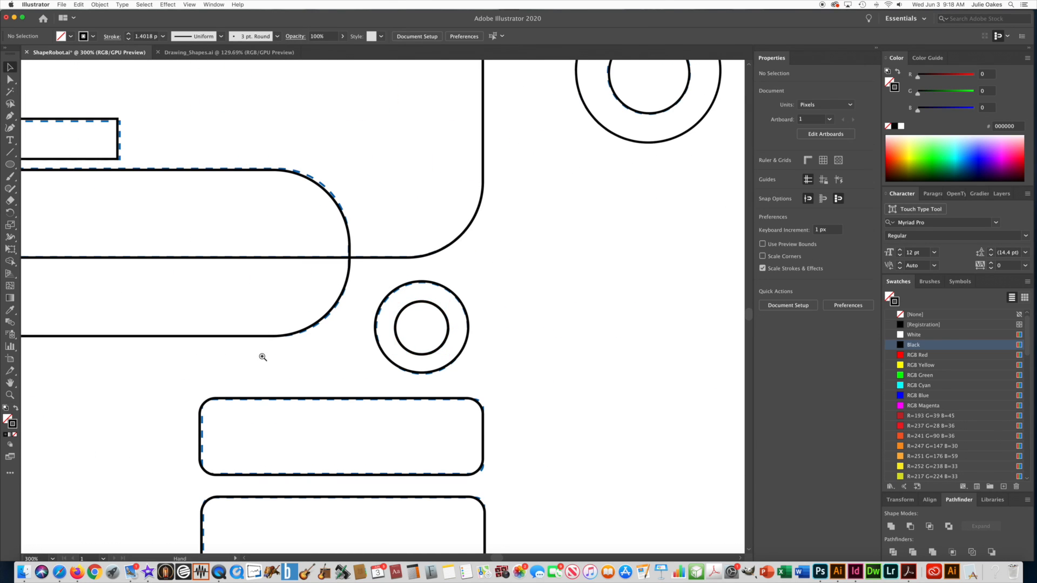
- Draw circles over the left hip joint's outer and inner outlines, making the inner one about 30 px wide
{"action": "left_click", "coordinate": [242, 346], "text": "alt+super"}
{"action": "left_click", "coordinate": [241, 346], "text": "alt+super"}
{"action": "left_click", "coordinate": [194, 268], "text": "super"}
{"action": "key", "text": "l"}
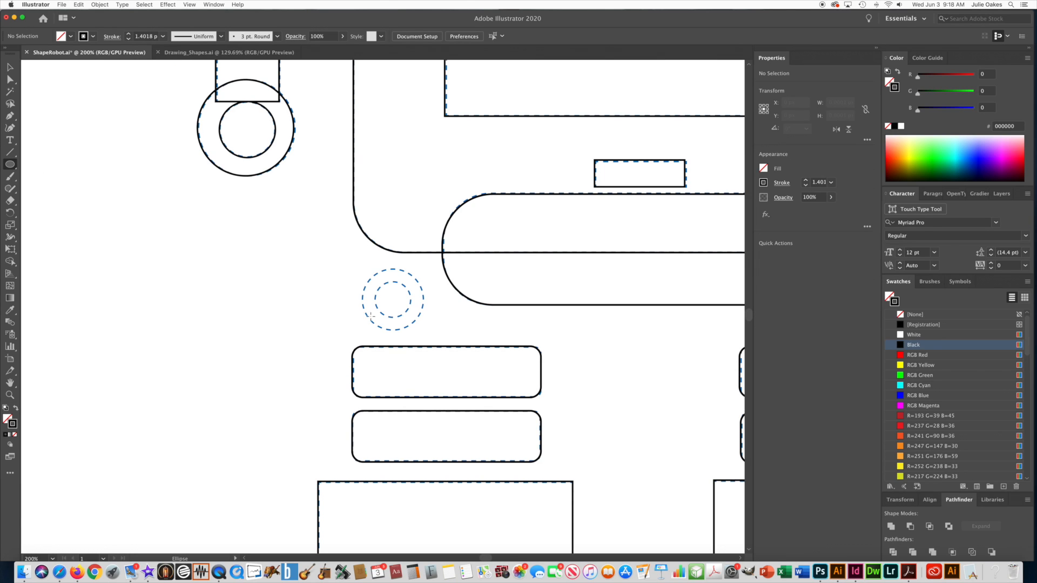
{"action": "left_click_drag", "start_coordinate": [361, 269], "coordinate": [425, 331]}
{"action": "key", "text": "Right"}
{"action": "left_click_drag", "start_coordinate": [375, 282], "coordinate": [410, 318]}
{"action": "left_click", "coordinate": [10, 67]}
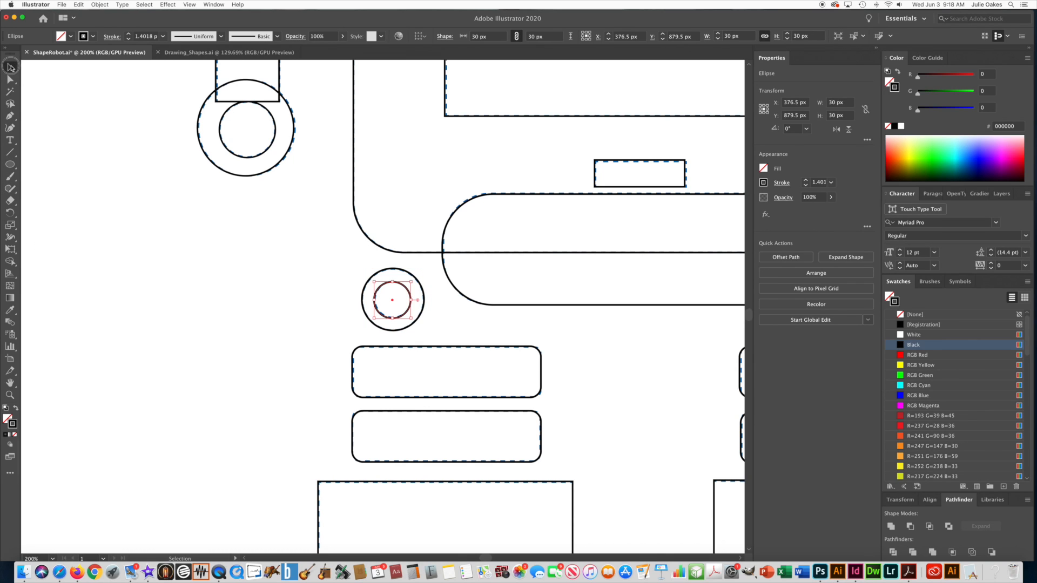
{"action": "left_click", "coordinate": [192, 218]}
- Draw a hexagon about 106 by 92 px beside the top antenna with the Polygon tool and reduce it to three sides
{"action": "left_click", "coordinate": [259, 253], "text": "alt+super"}
{"action": "left_click", "coordinate": [260, 252], "text": "alt+super"}
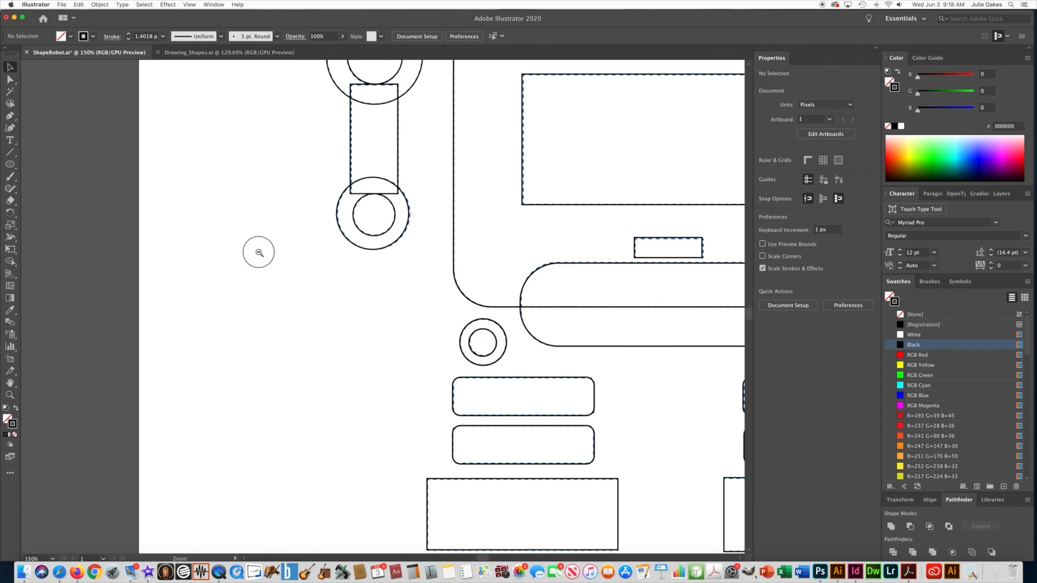
{"action": "left_click", "coordinate": [259, 251], "text": "alt+super"}
{"action": "left_click", "coordinate": [305, 249], "text": "alt+super"}
{"action": "scroll", "coordinate": [313, 248], "scroll_direction": "right", "scroll_amount": 10}
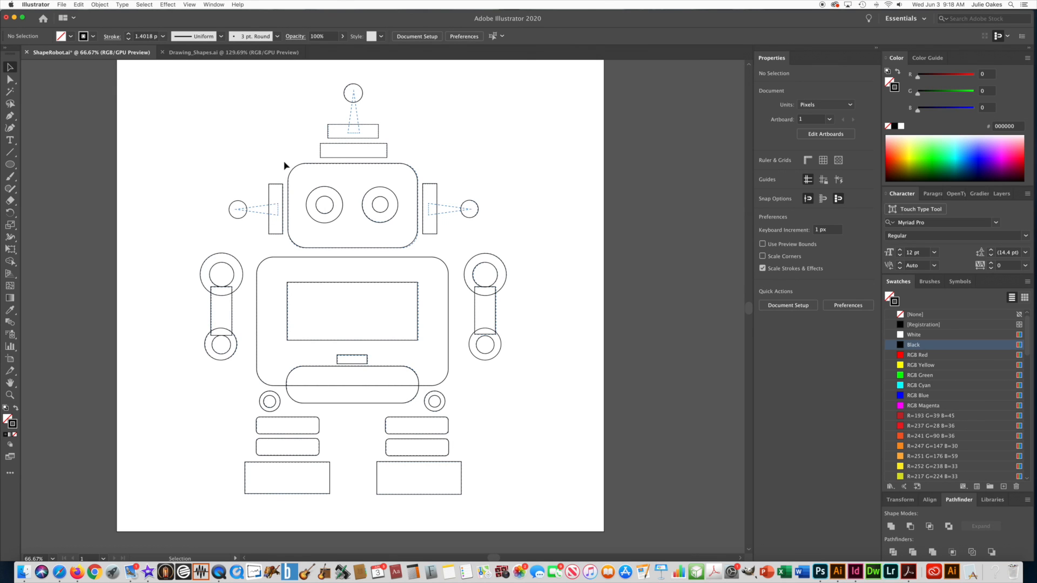
{"action": "left_click", "coordinate": [355, 130], "text": "super"}
{"action": "left_click", "coordinate": [366, 264], "text": "super"}
{"action": "left_click_drag", "start_coordinate": [371, 268], "coordinate": [367, 135]}
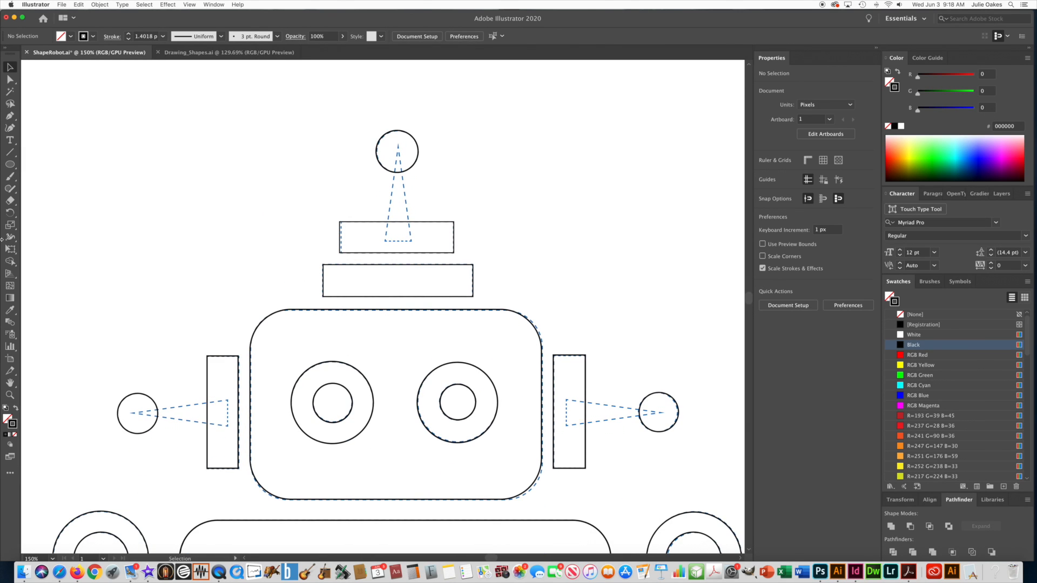
{"action": "left_click", "coordinate": [14, 168]}
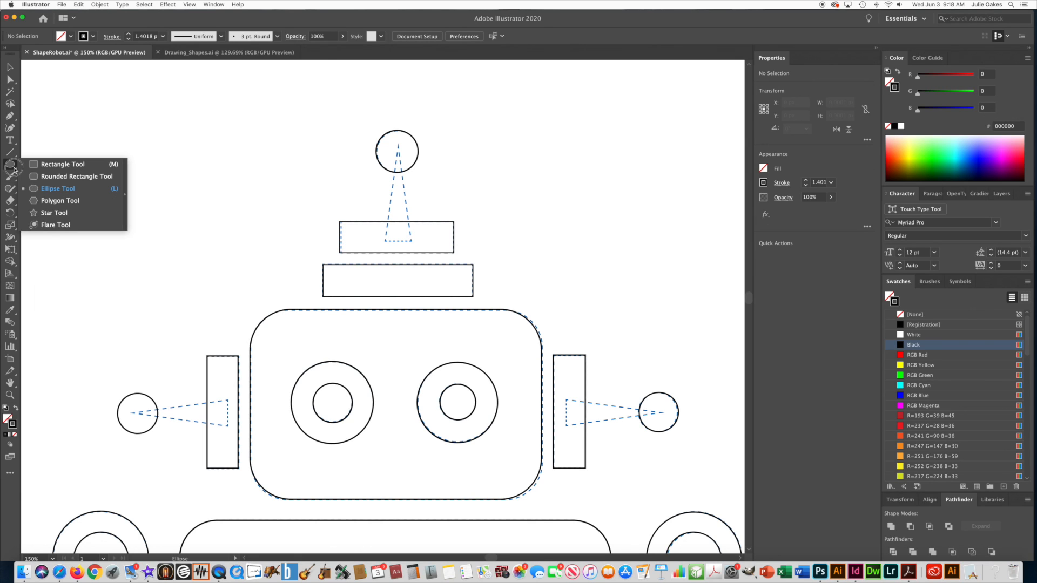
{"action": "left_click", "coordinate": [61, 204]}
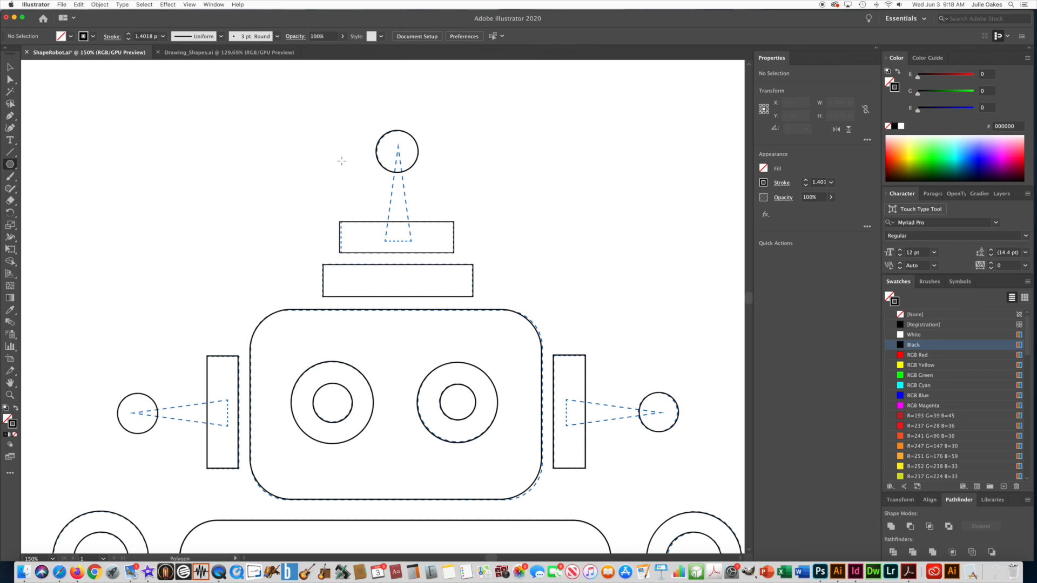
{"action": "left_click_drag", "start_coordinate": [289, 146], "coordinate": [316, 185]}
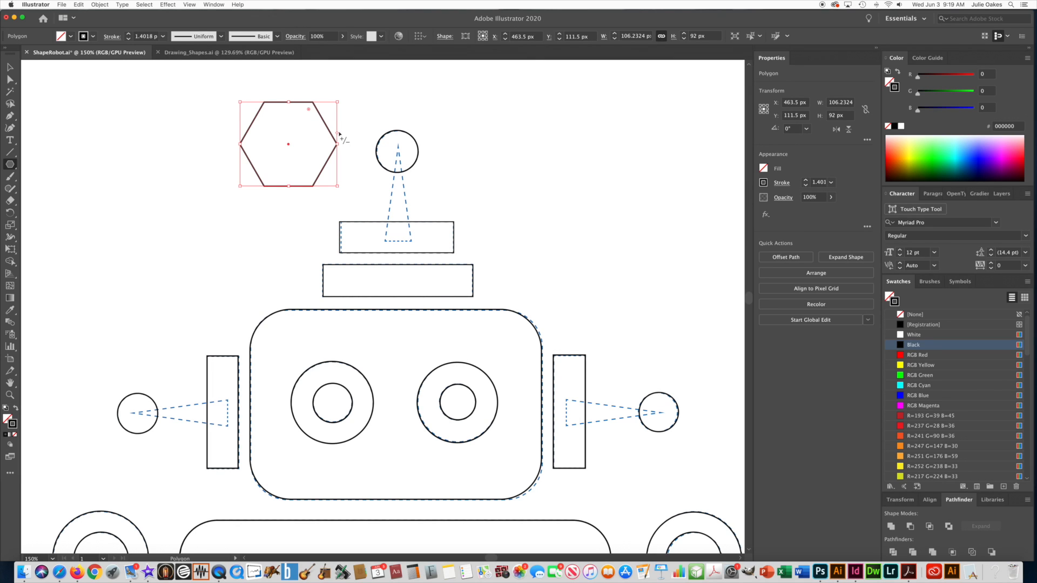
{"action": "left_click_drag", "start_coordinate": [339, 135], "coordinate": [335, 112]}
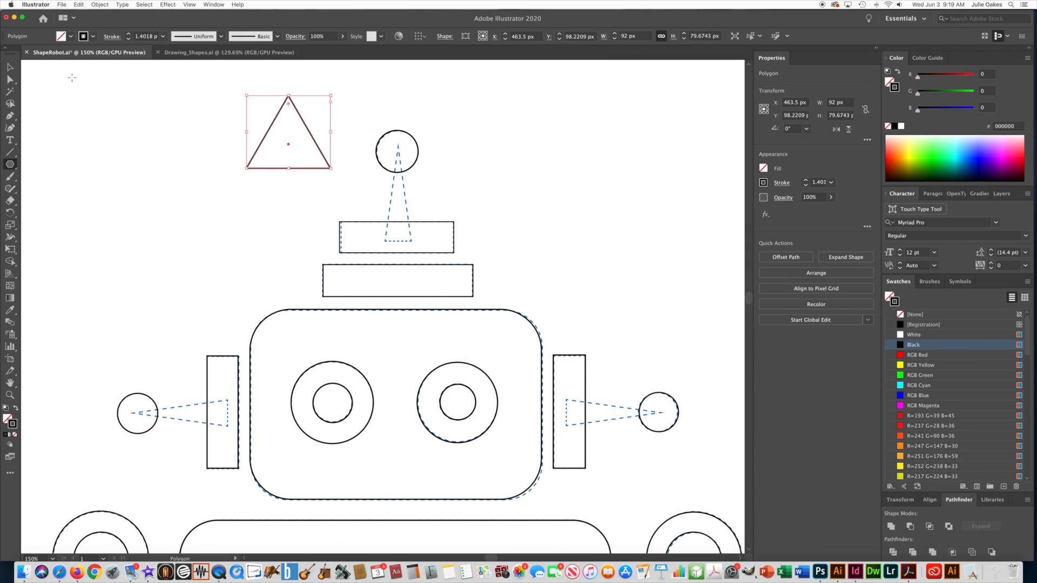
- Fit the triangle over the top antenna's dashed outline, making it 29 px wide and about 107 px tall
{"action": "left_click", "coordinate": [10, 67]}
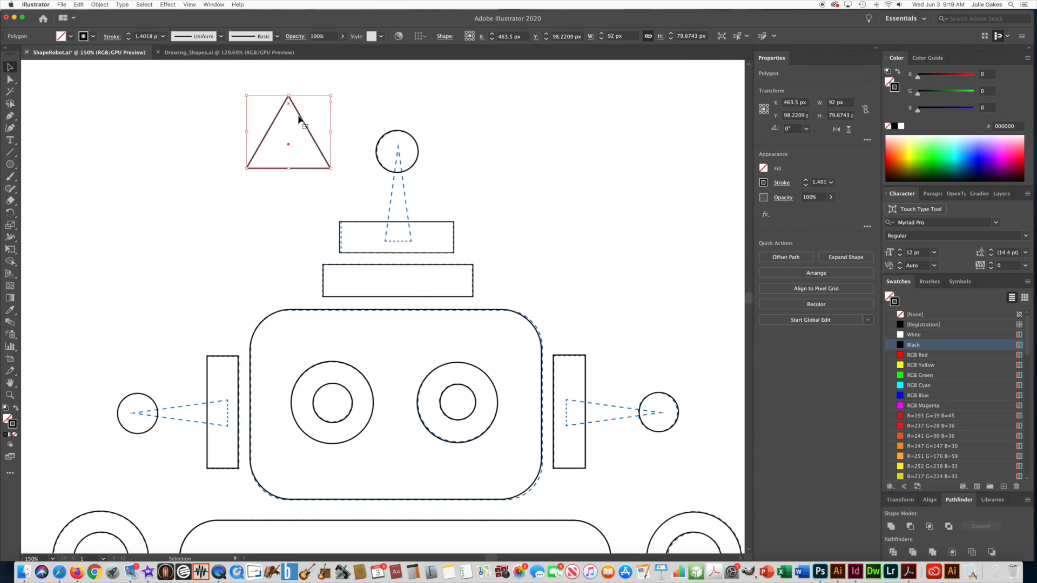
{"action": "left_click_drag", "start_coordinate": [274, 128], "coordinate": [411, 206]}
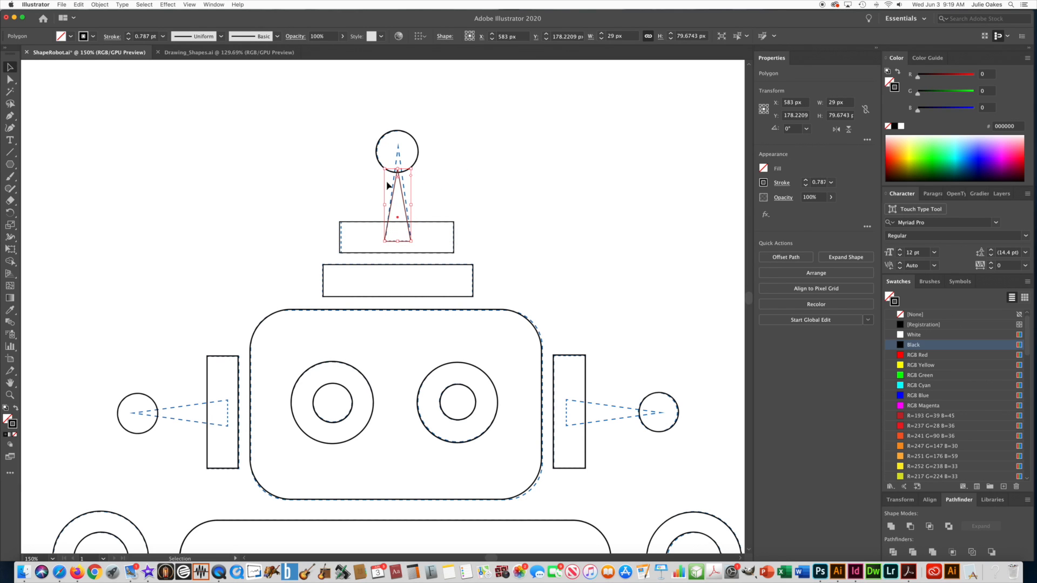
{"action": "left_click_drag", "start_coordinate": [398, 168], "coordinate": [398, 144]}
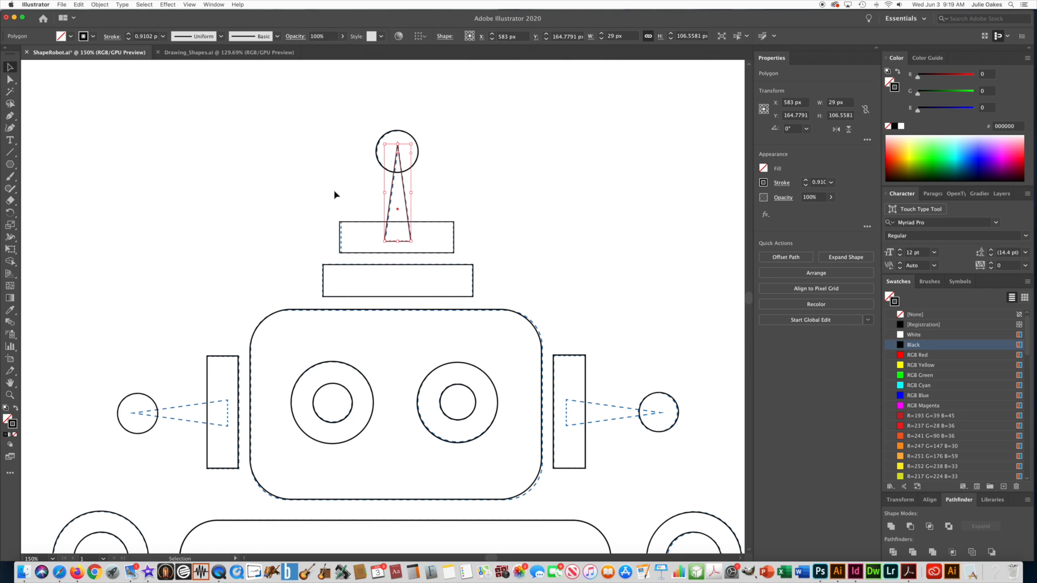
{"action": "left_click", "coordinate": [245, 200]}
- Trace the left ear antenna's dashed triangle as a closed path with the Pen tool
{"action": "left_click_drag", "start_coordinate": [222, 227], "coordinate": [280, 166]}
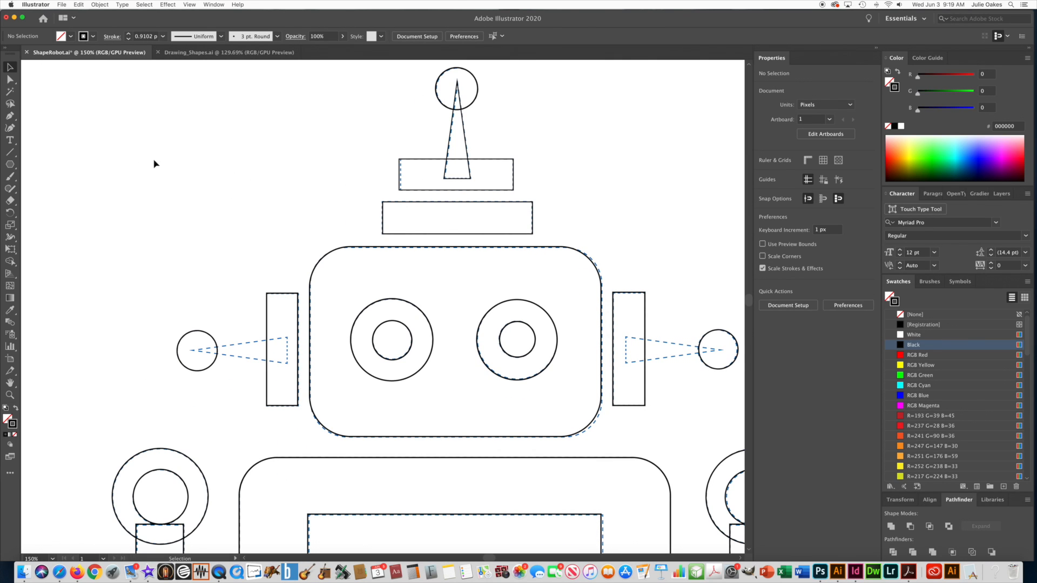
{"action": "left_click", "coordinate": [10, 117]}
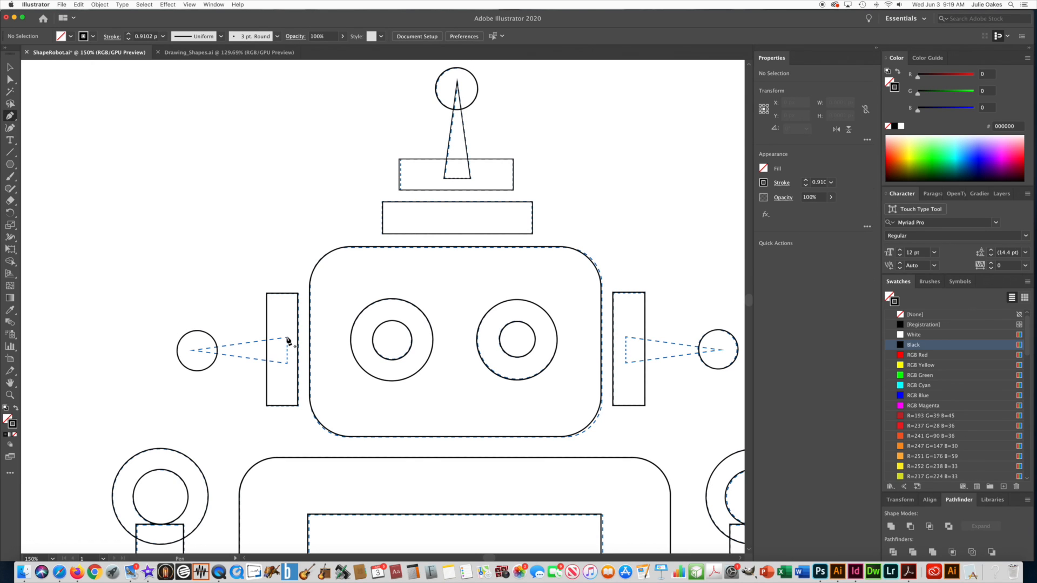
{"action": "left_click", "coordinate": [286, 337]}
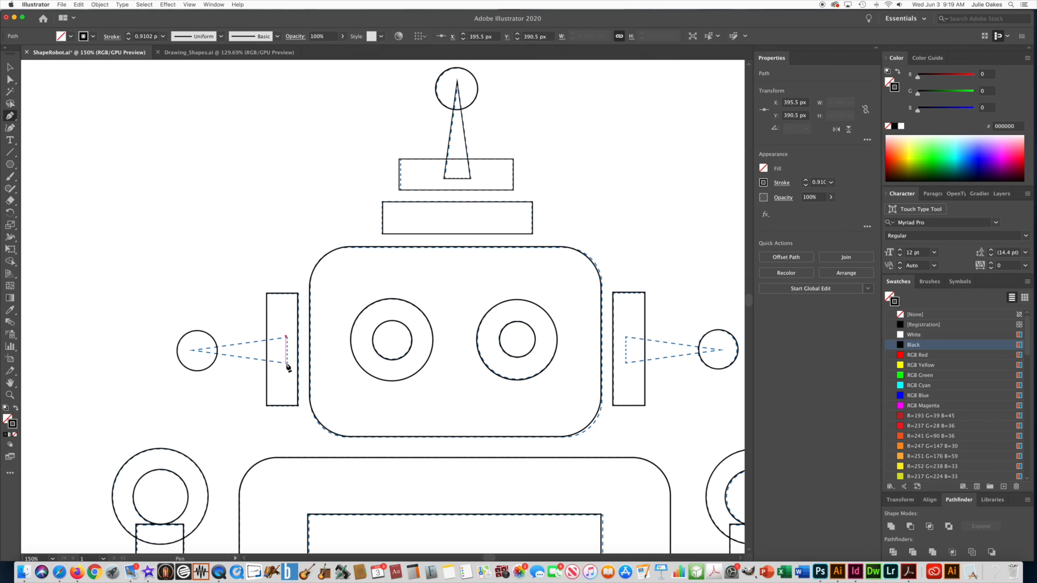
{"action": "left_click", "coordinate": [287, 363]}
{"action": "left_click", "coordinate": [191, 351]}
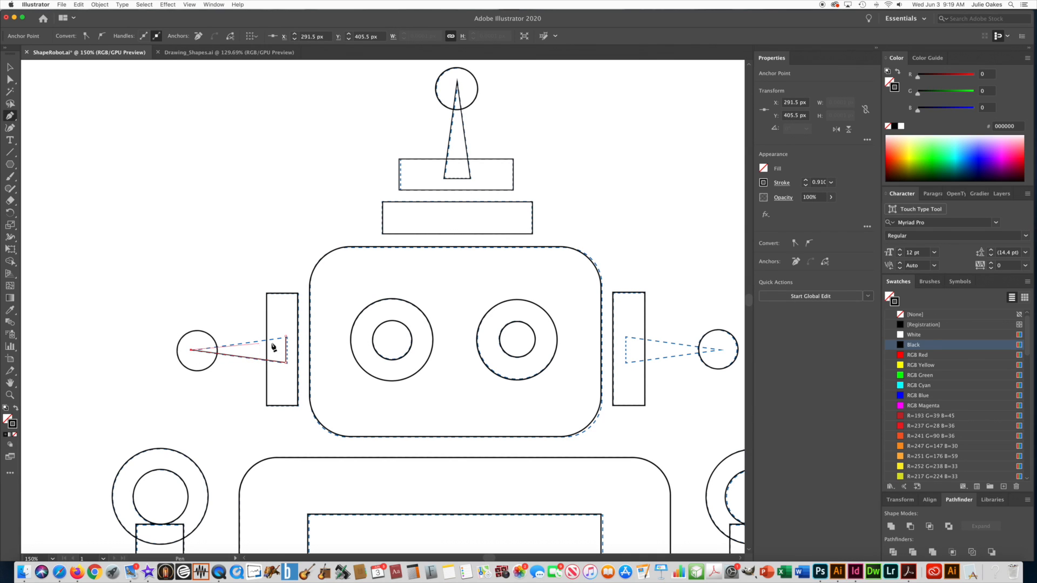
{"action": "left_click", "coordinate": [286, 337]}
{"action": "left_click", "coordinate": [10, 67]}
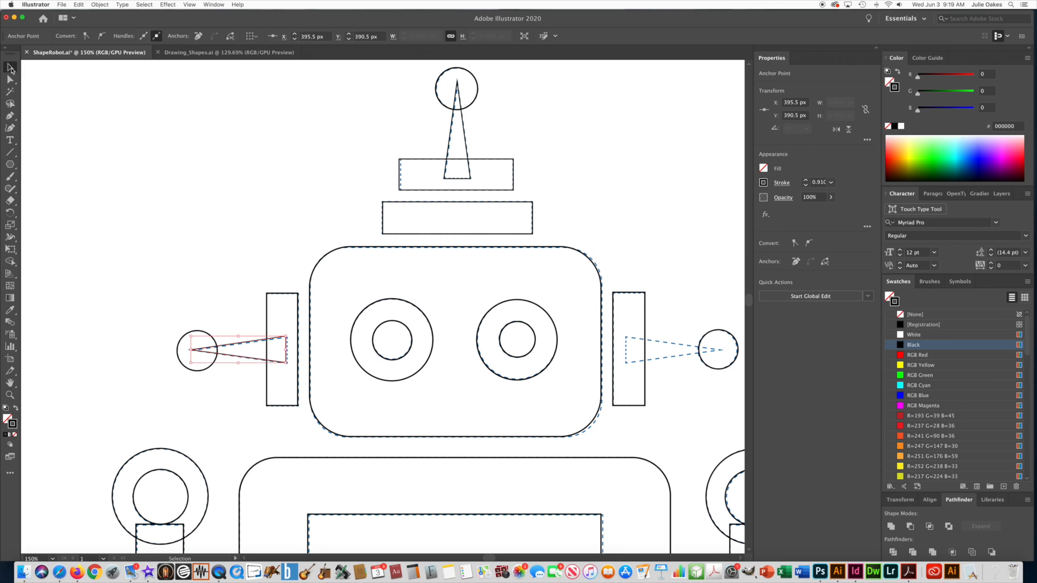
{"action": "left_click", "coordinate": [59, 120]}
- Duplicate the top antenna's triangle, rotate the copy to 270° and fit it over the right ear antenna's dashed outline
{"action": "left_click", "coordinate": [10, 164]}
{"action": "left_click_drag", "start_coordinate": [441, 235], "coordinate": [157, 202]}
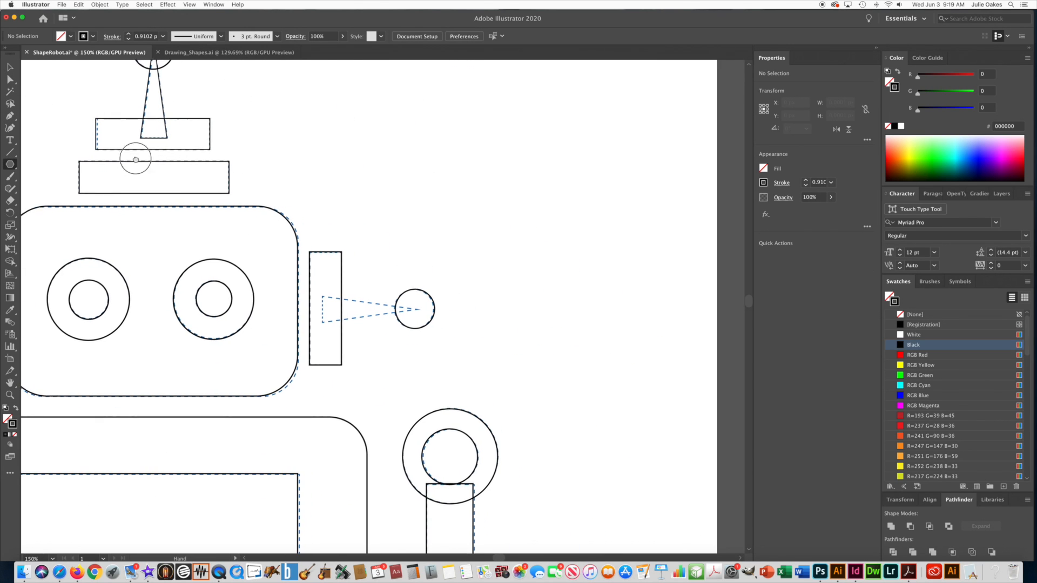
{"action": "left_click_drag", "start_coordinate": [135, 152], "coordinate": [276, 189]}
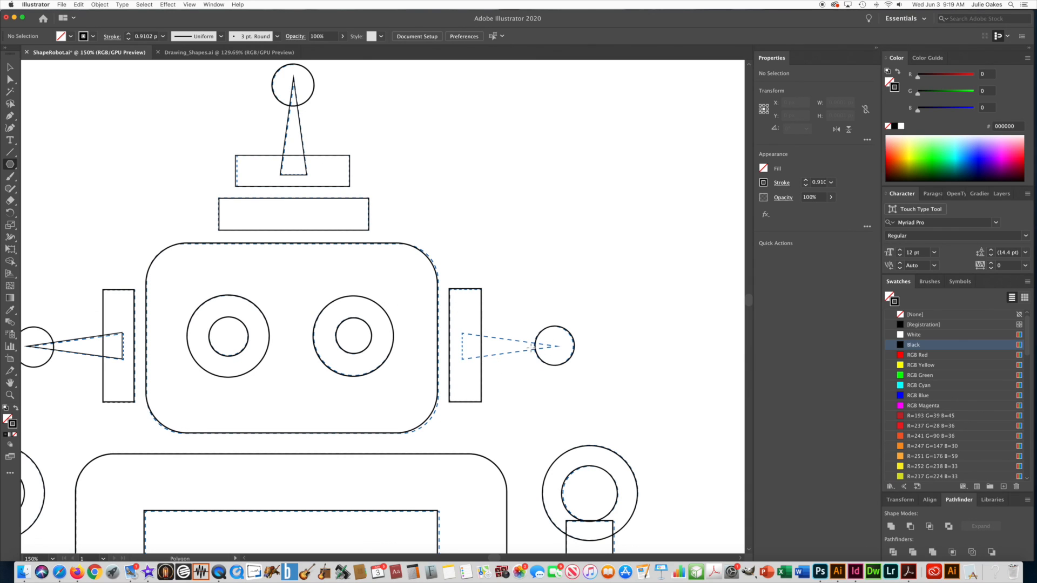
{"action": "left_click", "coordinate": [9, 67]}
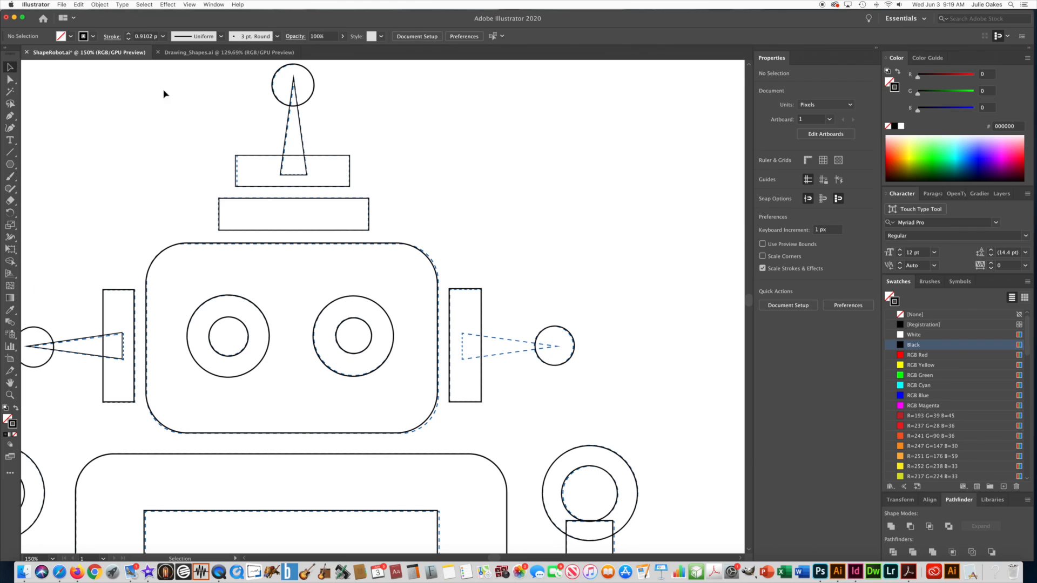
{"action": "left_click", "coordinate": [306, 147]}
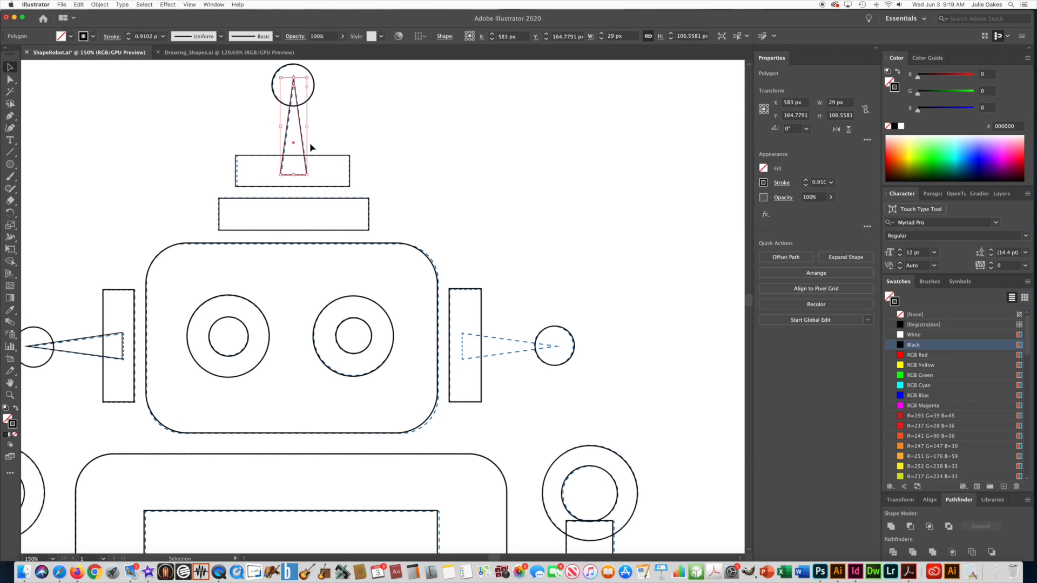
{"action": "key", "text": "super+v"}
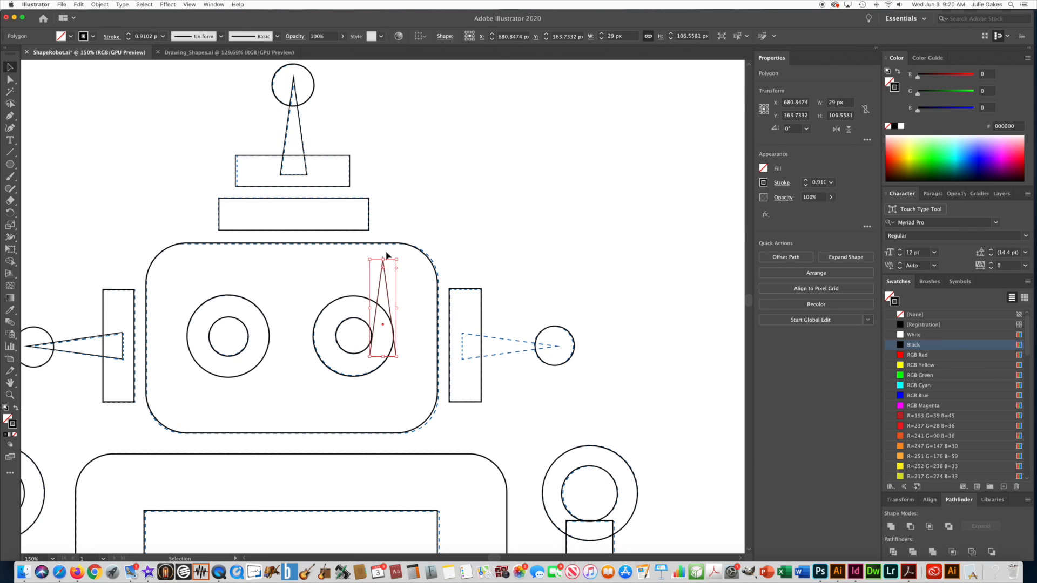
{"action": "left_click_drag", "start_coordinate": [401, 256], "coordinate": [521, 343]}
{"action": "left_click", "coordinate": [556, 277]}
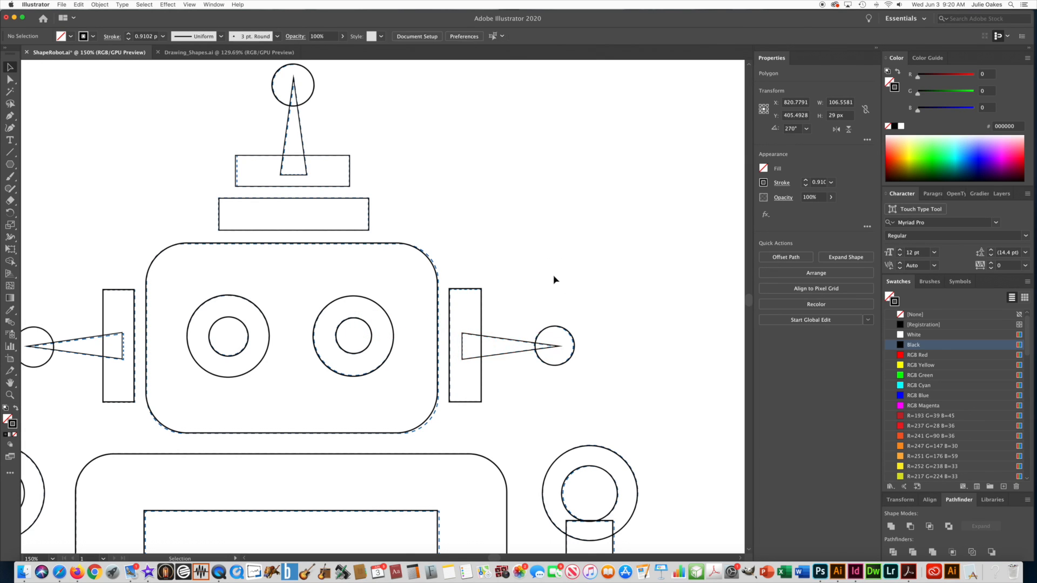
{"action": "left_click", "coordinate": [290, 336], "text": "alt+super"}
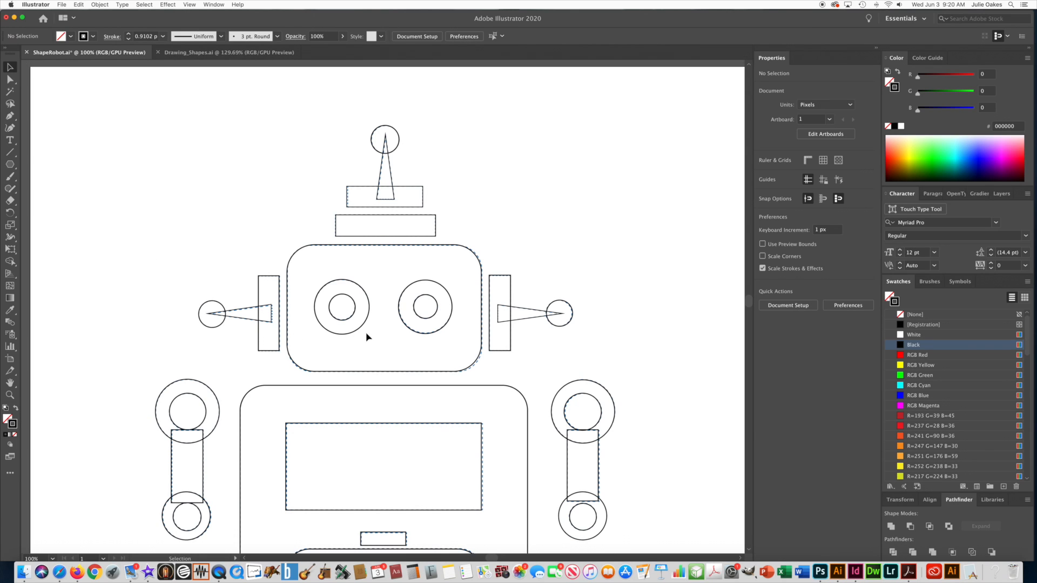
{"action": "key", "text": "super+0"}
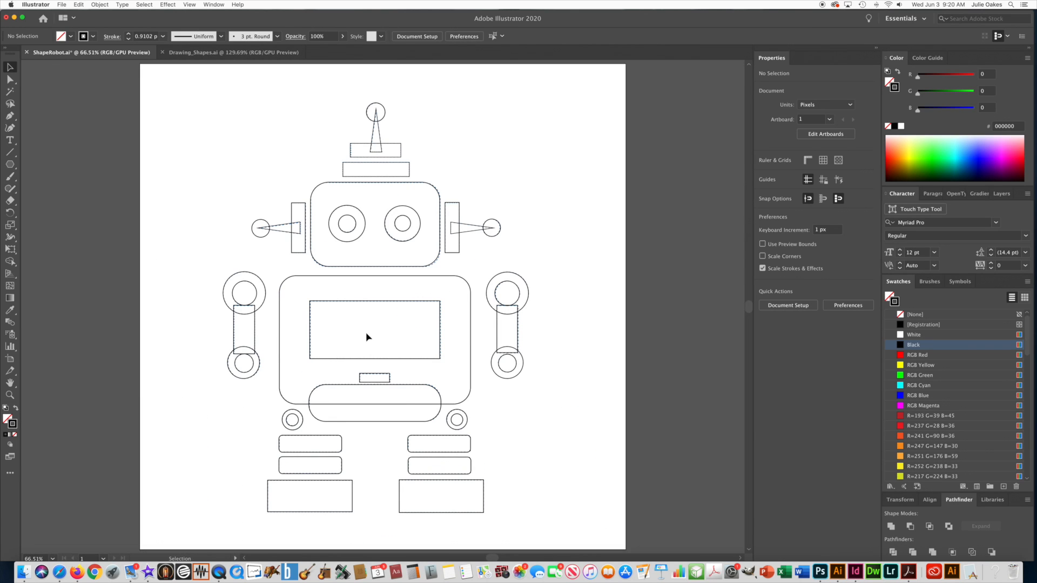